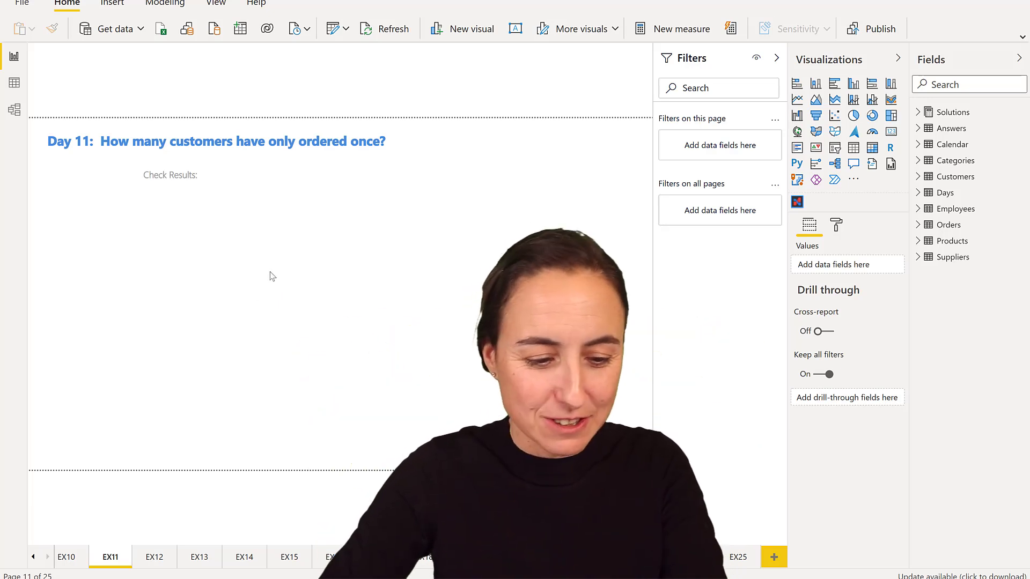
Step: Search the fields for 'cust' and drop Customers[CompanyName] onto the canvas as a table
{"action": "left_click", "coordinate": [959, 82]}
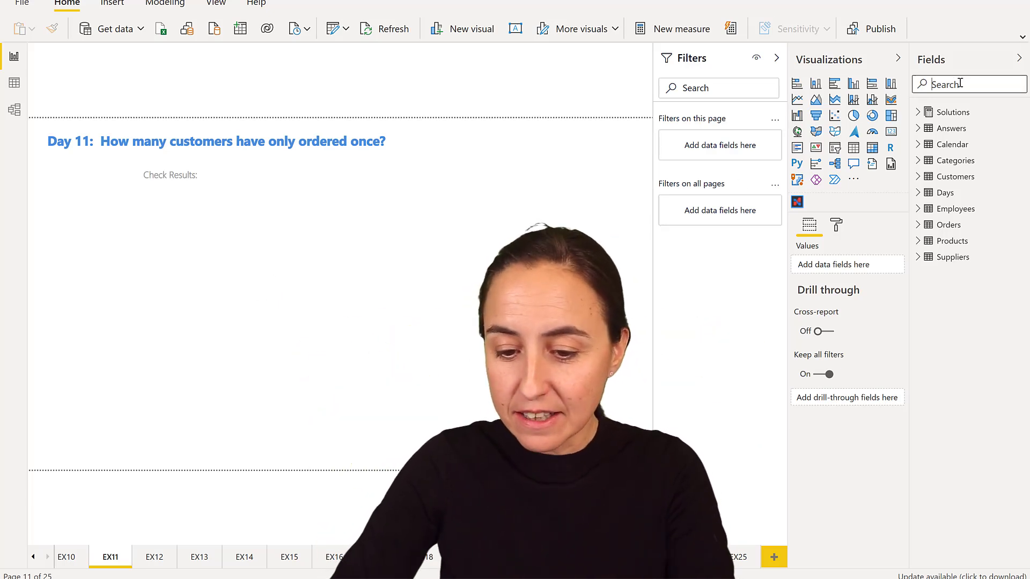
{"action": "type", "text": "prod"}
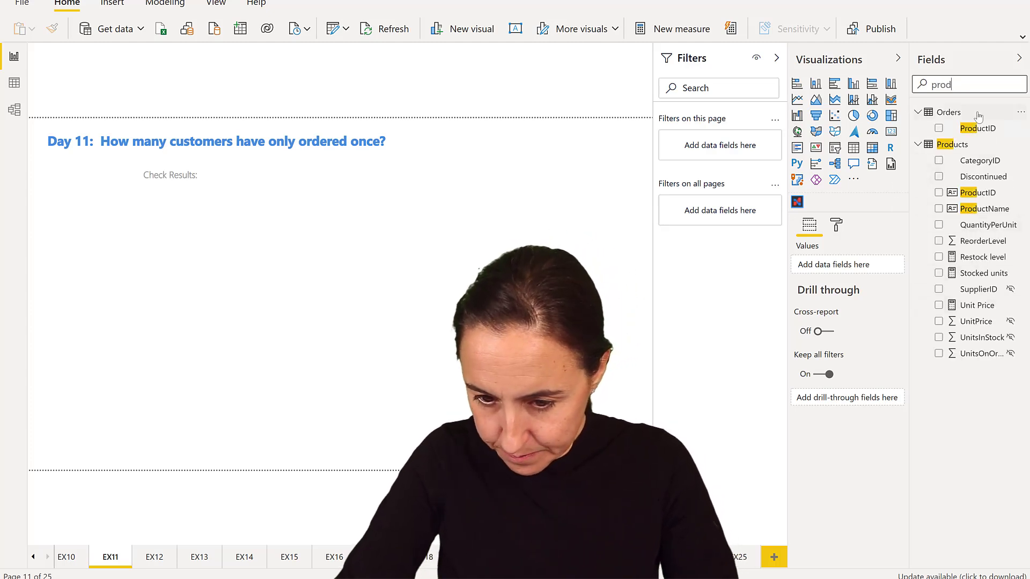
{"action": "left_click_drag", "start_coordinate": [964, 86], "coordinate": [910, 81]}
{"action": "type", "text": "curs"}
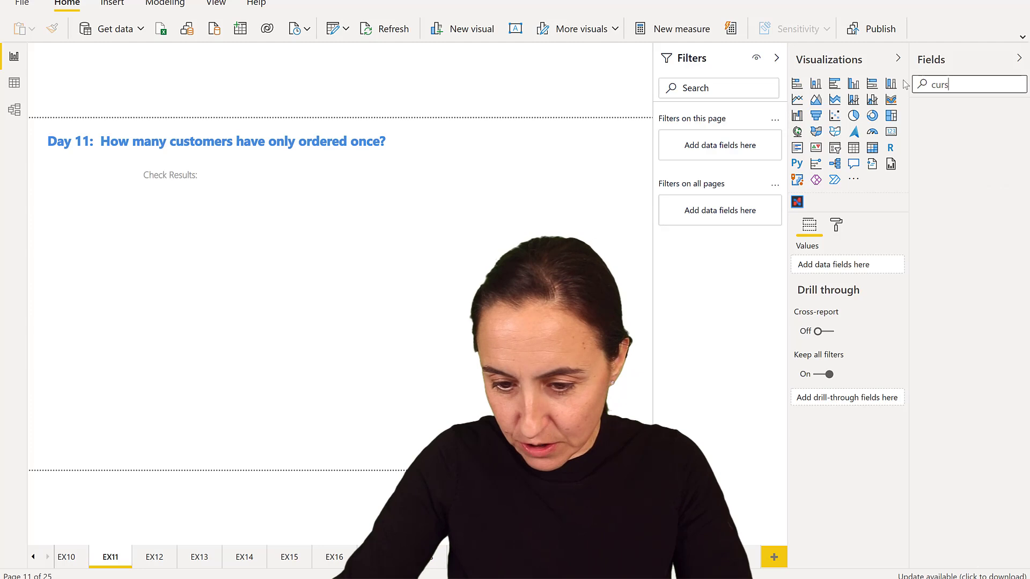
{"action": "key", "text": "BackSpace"}
{"action": "type", "text": "t"}
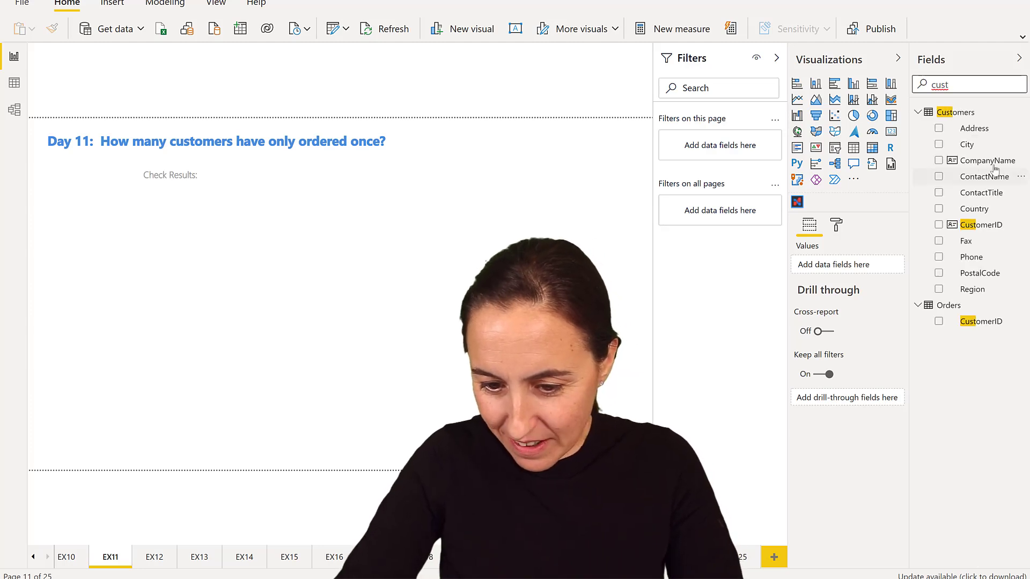
{"action": "left_click_drag", "start_coordinate": [990, 160], "coordinate": [145, 284]}
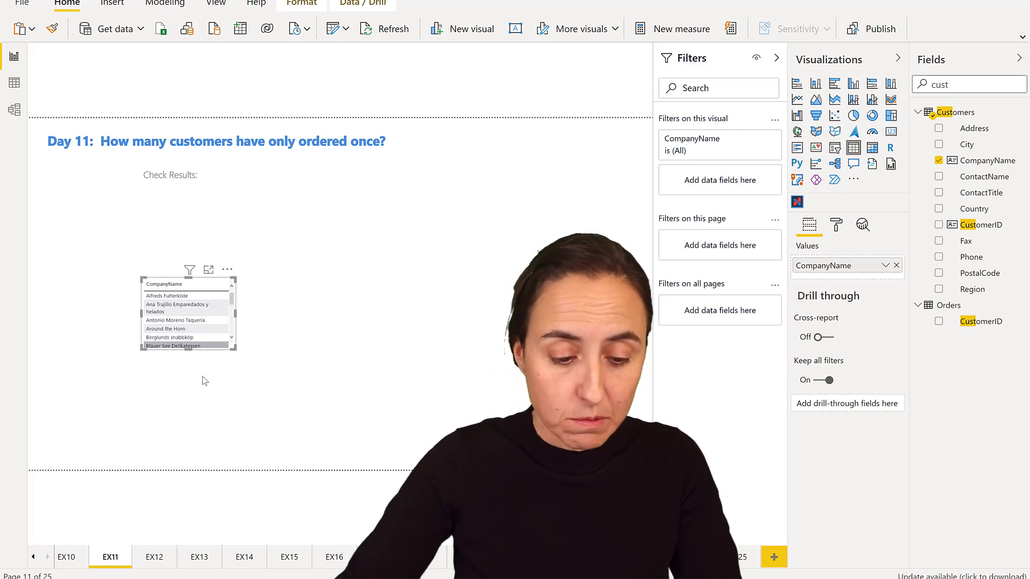
Step: Enlarge the CompanyName table and position it just below Check Results
{"action": "left_click_drag", "start_coordinate": [234, 349], "coordinate": [258, 432]}
{"action": "left_click_drag", "start_coordinate": [239, 391], "coordinate": [204, 329]}
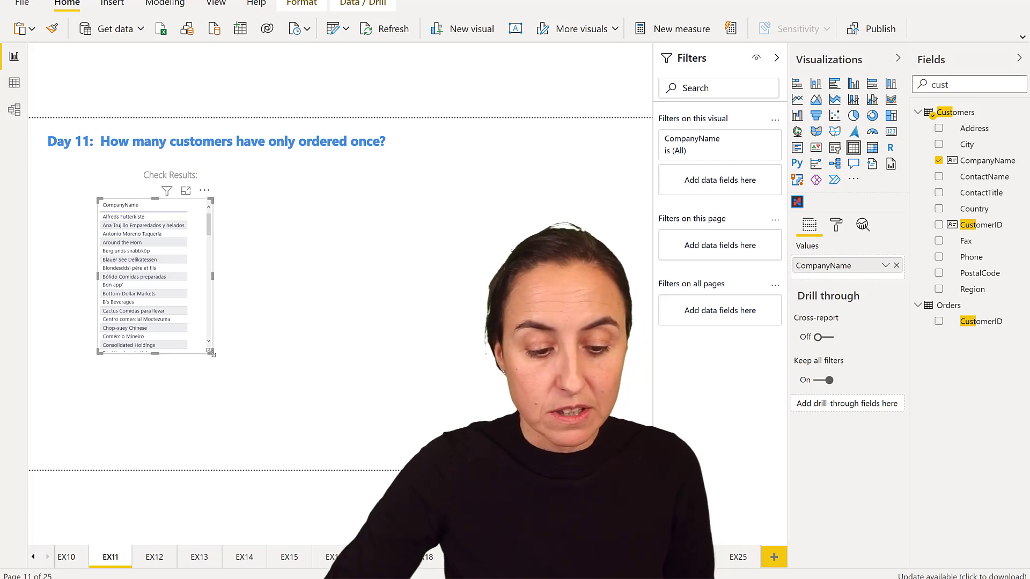
{"action": "left_click_drag", "start_coordinate": [212, 353], "coordinate": [247, 386]}
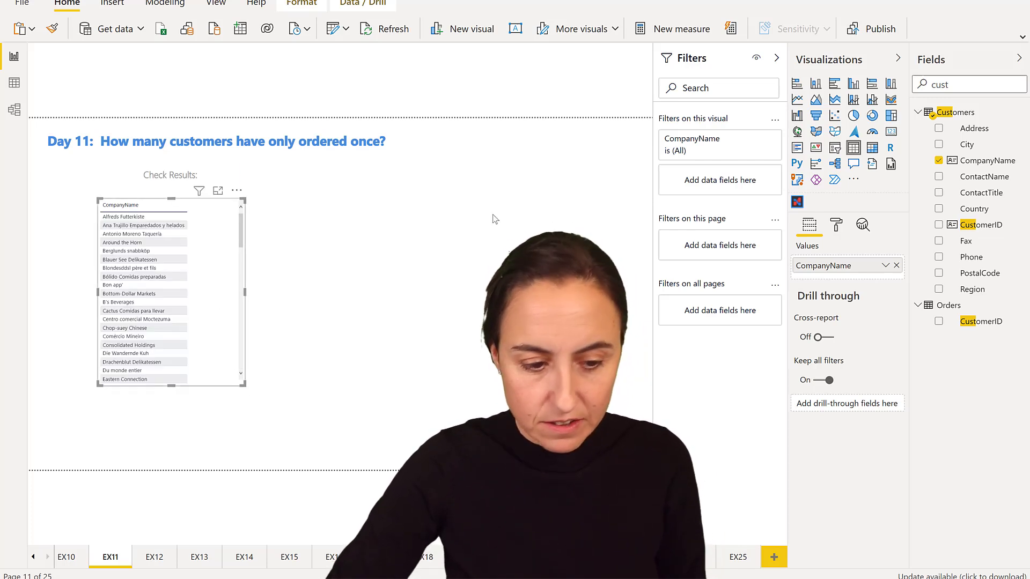
Step: Add Orders[OrderID] to the CompanyName table and summarise it as Count, totalling 830
{"action": "double_click", "coordinate": [922, 87]}
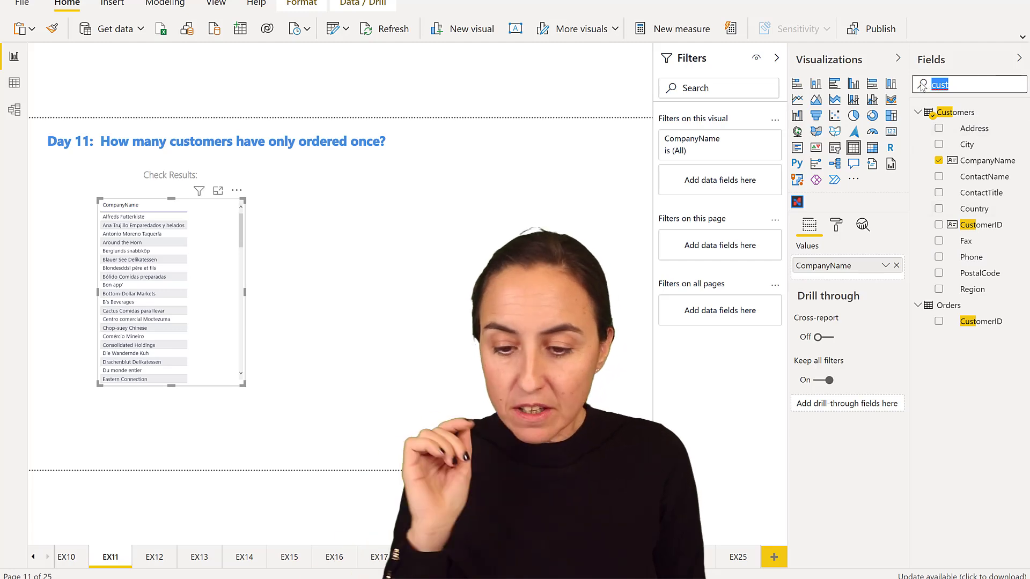
{"action": "type", "text": "ord"}
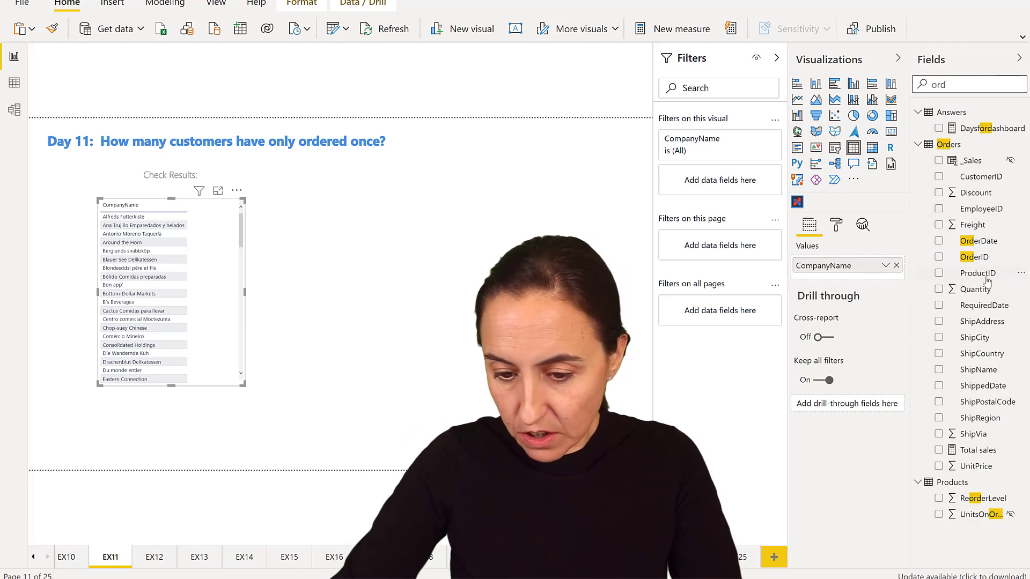
{"action": "left_click_drag", "start_coordinate": [974, 259], "coordinate": [225, 301]}
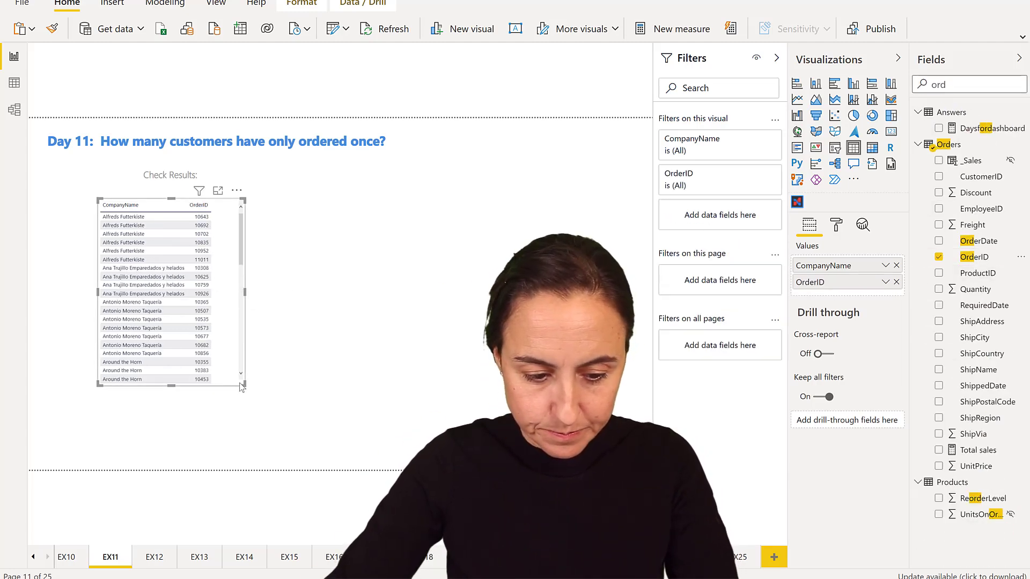
{"action": "left_click_drag", "start_coordinate": [244, 385], "coordinate": [262, 406]}
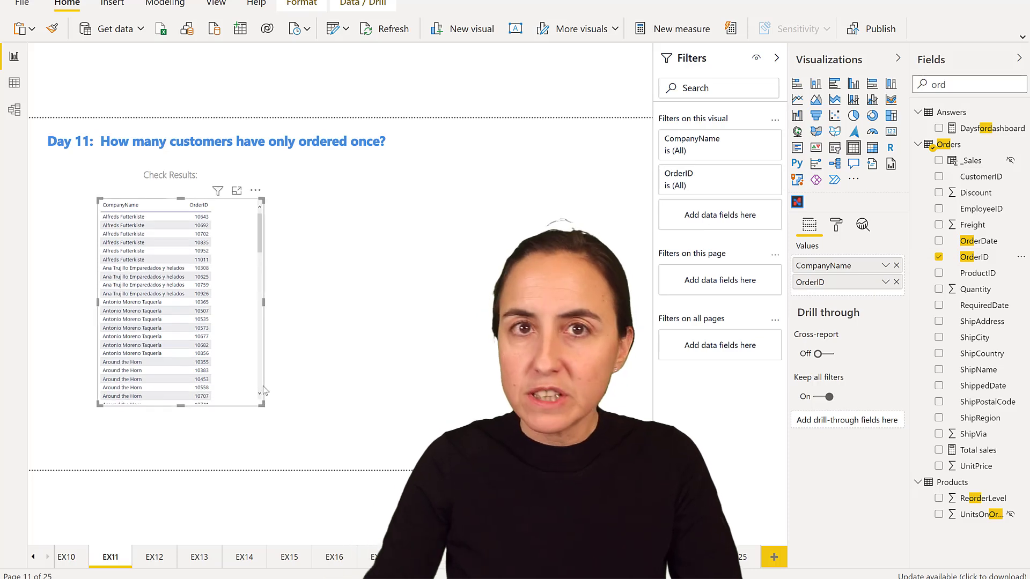
{"action": "left_click", "coordinate": [885, 282]}
{"action": "left_click", "coordinate": [769, 173]}
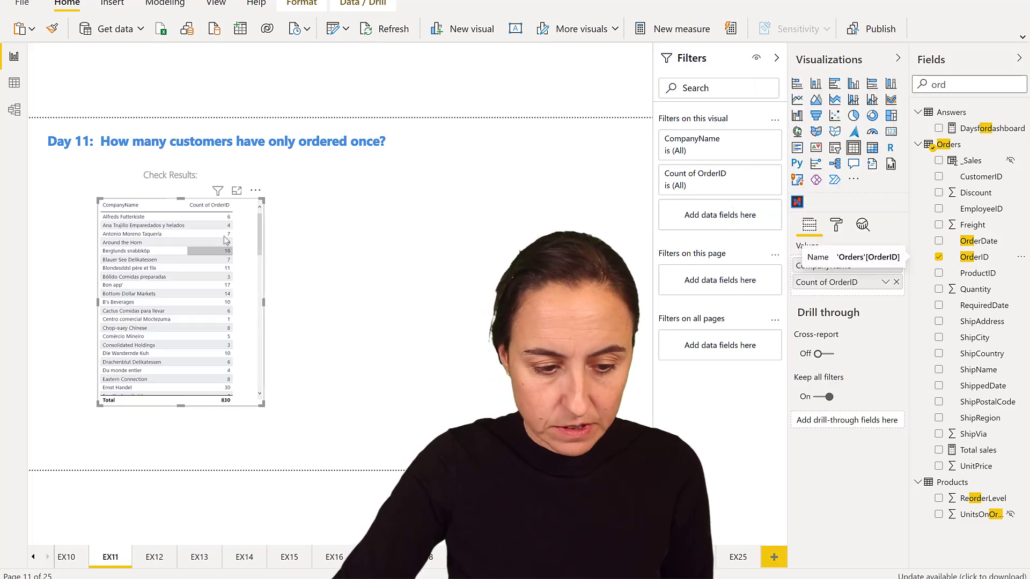
Step: Apply a visual filter where Count of OrderID is 1, leaving only Centro comercial Moctezuma
{"action": "left_click", "coordinate": [755, 174]}
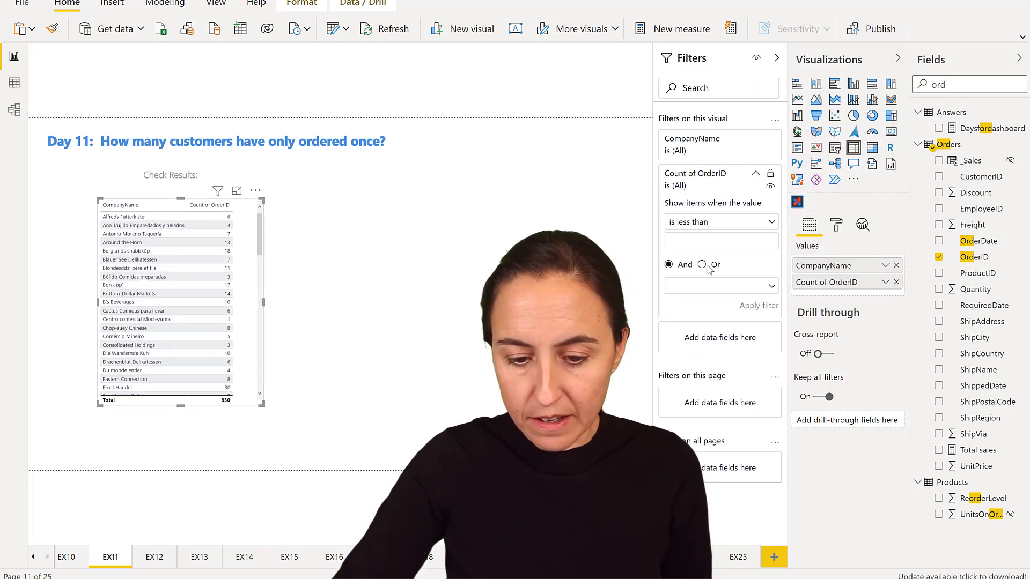
{"action": "left_click", "coordinate": [698, 224]}
{"action": "left_click", "coordinate": [672, 304]}
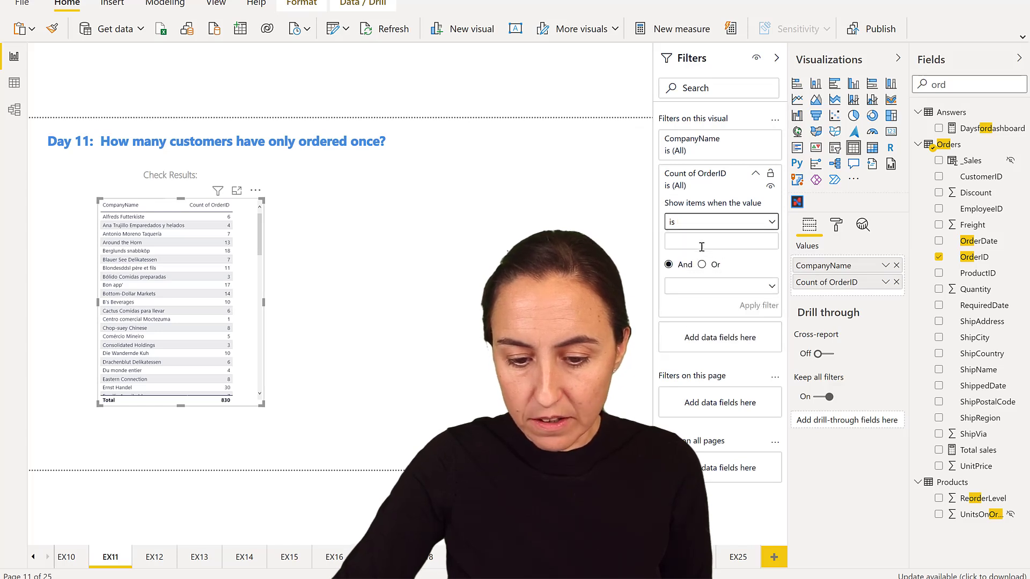
{"action": "left_click", "coordinate": [701, 243]}
{"action": "type", "text": "1"}
{"action": "left_click", "coordinate": [757, 305]}
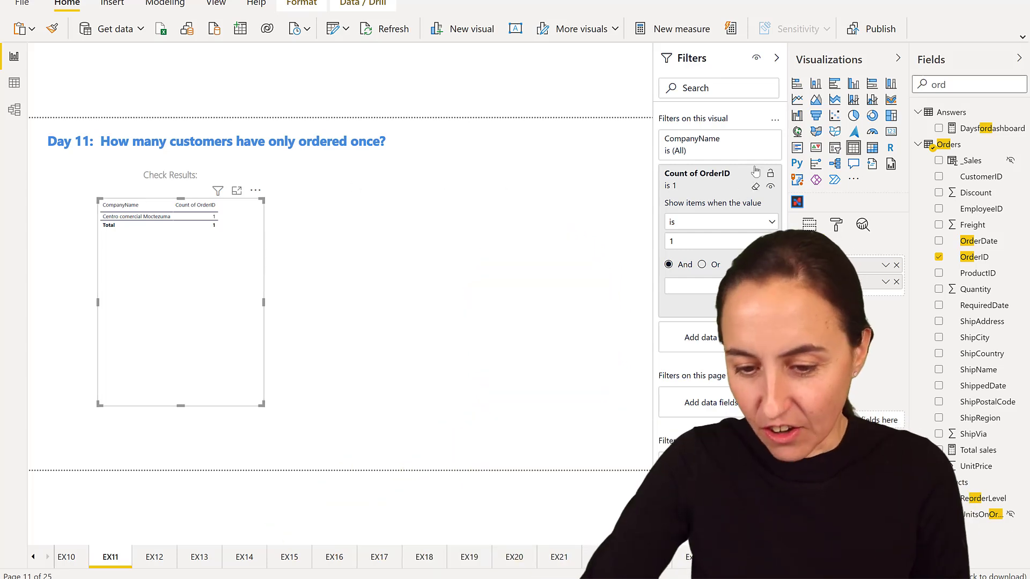
Step: Clear the Fields search and expand the Solutions table
{"action": "double_click", "coordinate": [952, 84]}
{"action": "key", "text": "BackSpace"}
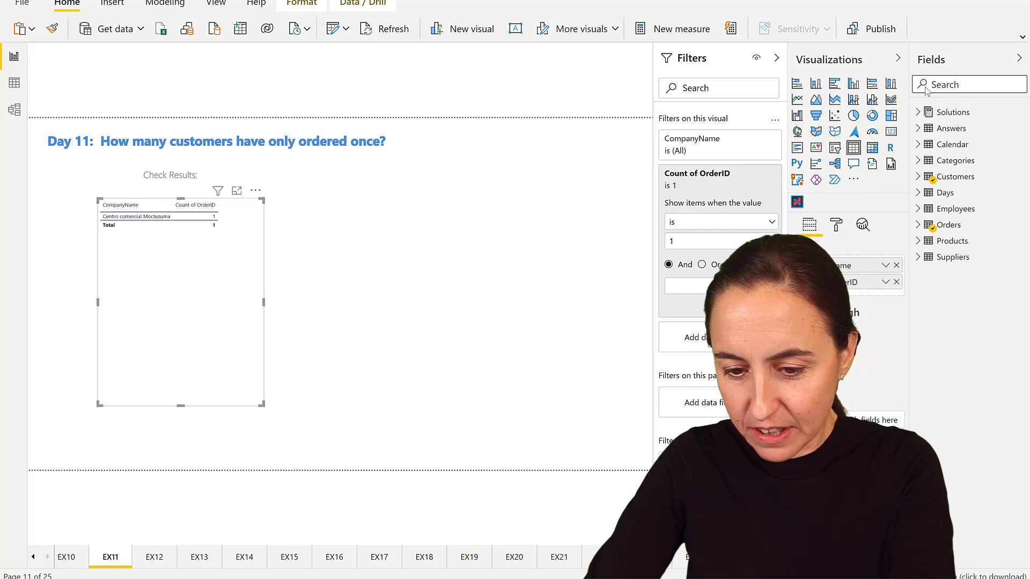
{"action": "left_click", "coordinate": [944, 112]}
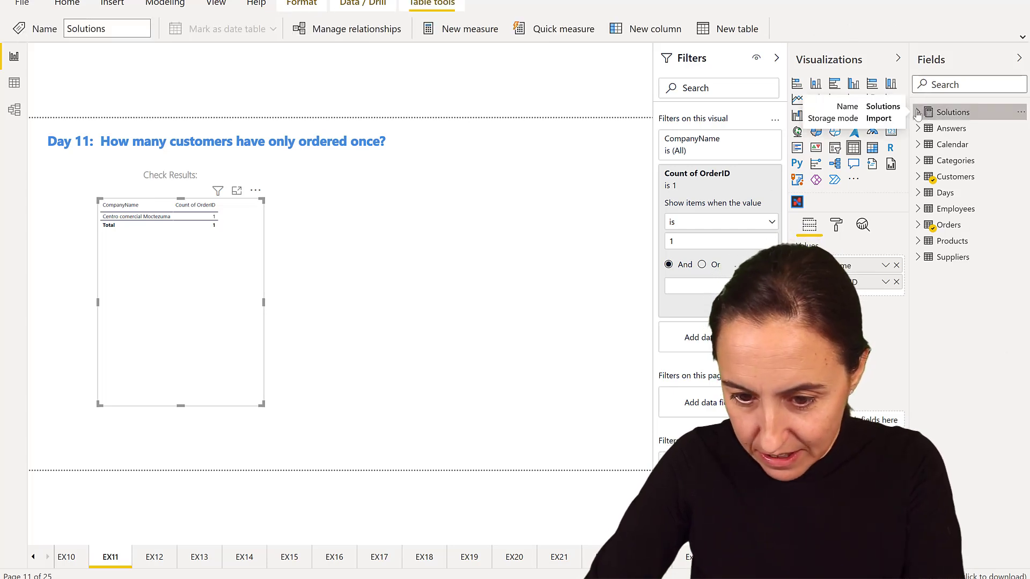
{"action": "left_click", "coordinate": [950, 112]}
Step: Add a new Solutions measure reading 'Day 11 =' with a second formula line started
{"action": "right_click", "coordinate": [949, 112]}
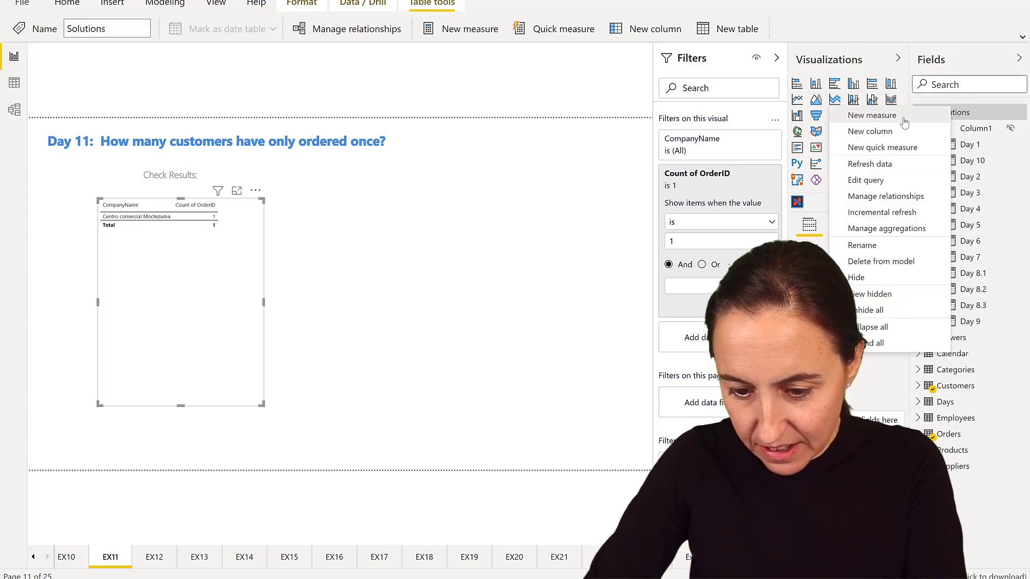
{"action": "left_click", "coordinate": [709, 129]}
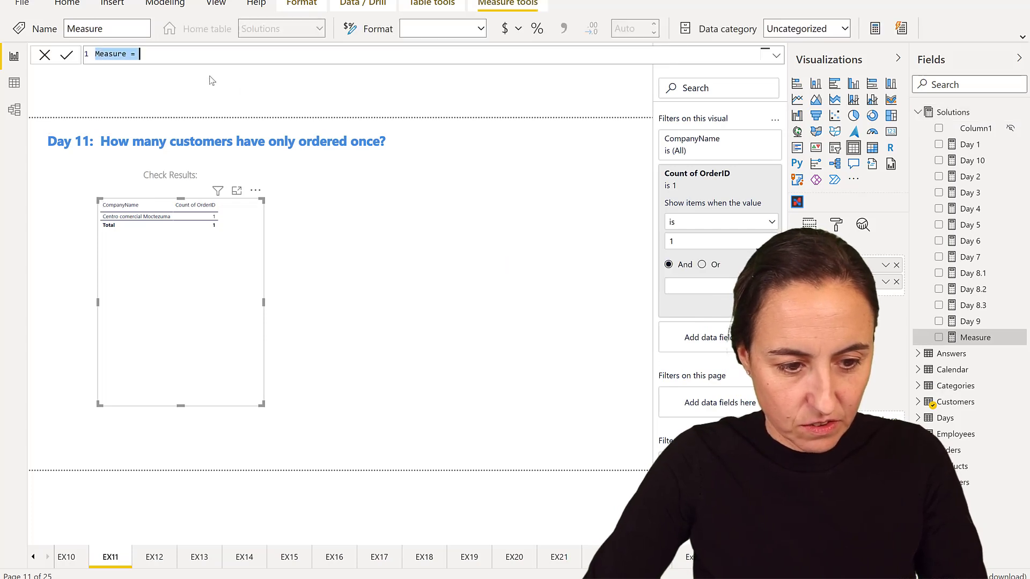
{"action": "type", "text": "Day 11"}
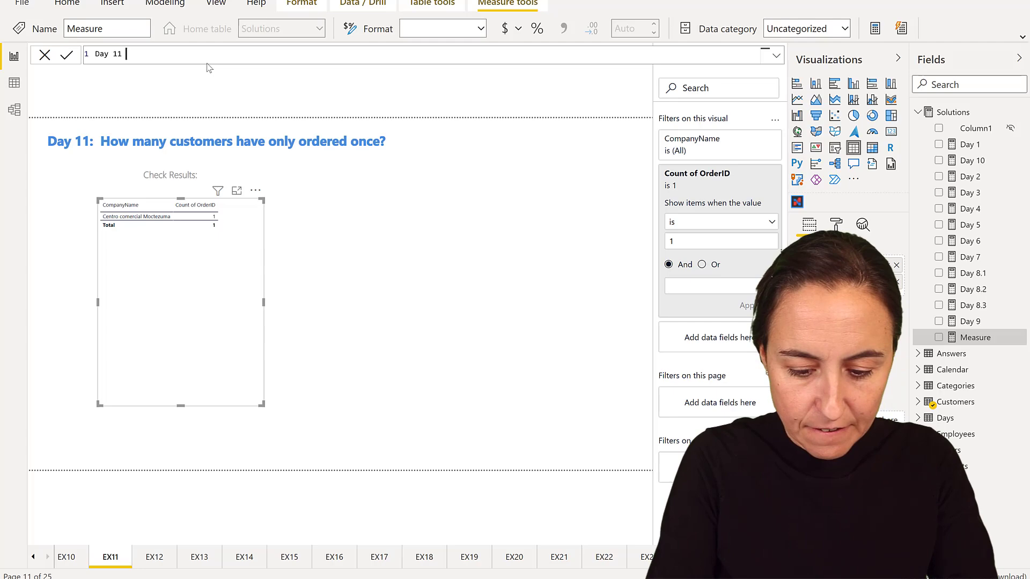
{"action": "type", "text": " ="}
{"action": "key", "text": "shift+Return"}
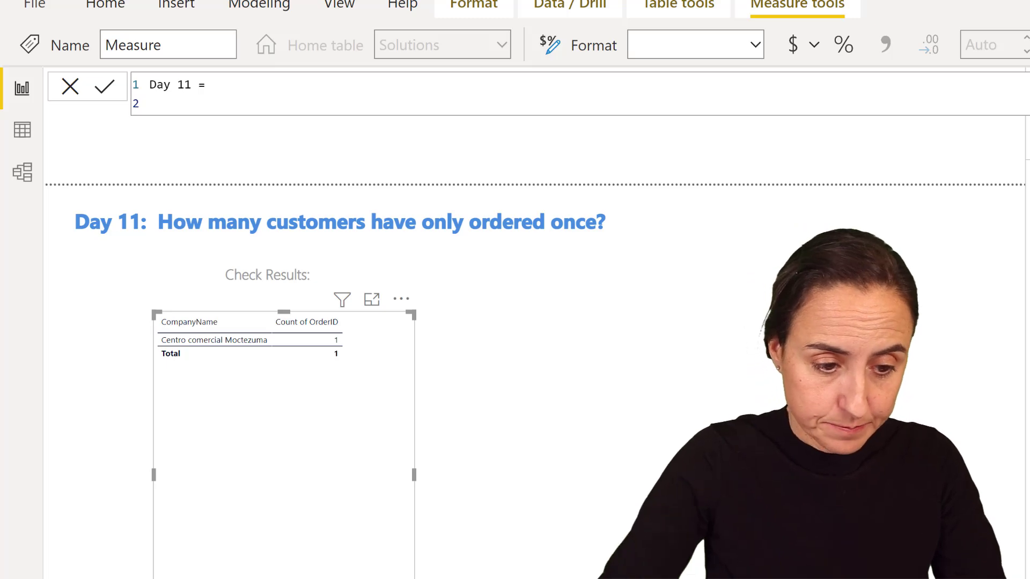
Step: Begin the Day 11 body as CALCULATE( DISTINCTCOUNT(Customers[CustomerID]) on indented lines
{"action": "left_click", "coordinate": [283, 110]}
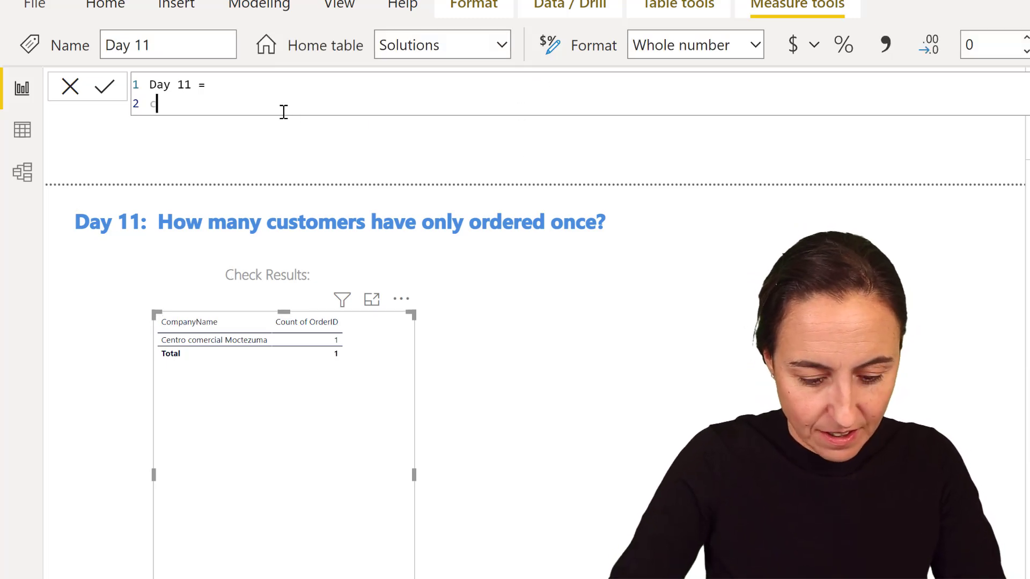
{"action": "type", "text": "CALCULATE("}
{"action": "key", "text": "shift+Return"}
{"action": "type", "text": "di"}
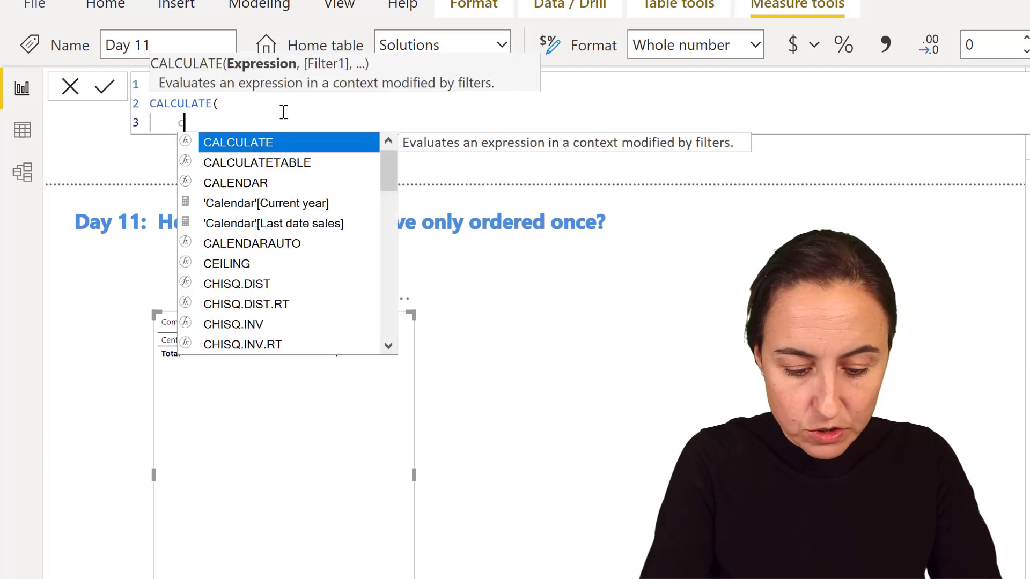
{"action": "key", "text": "Down"}
{"action": "key", "text": "Down"}
{"action": "key", "text": "Tab"}
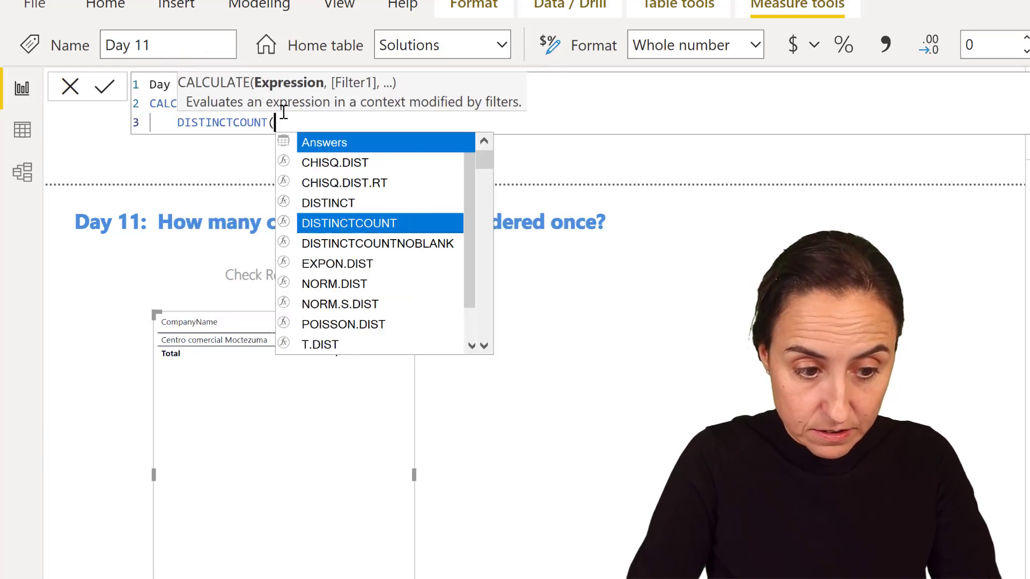
{"action": "type", "text": "cu"}
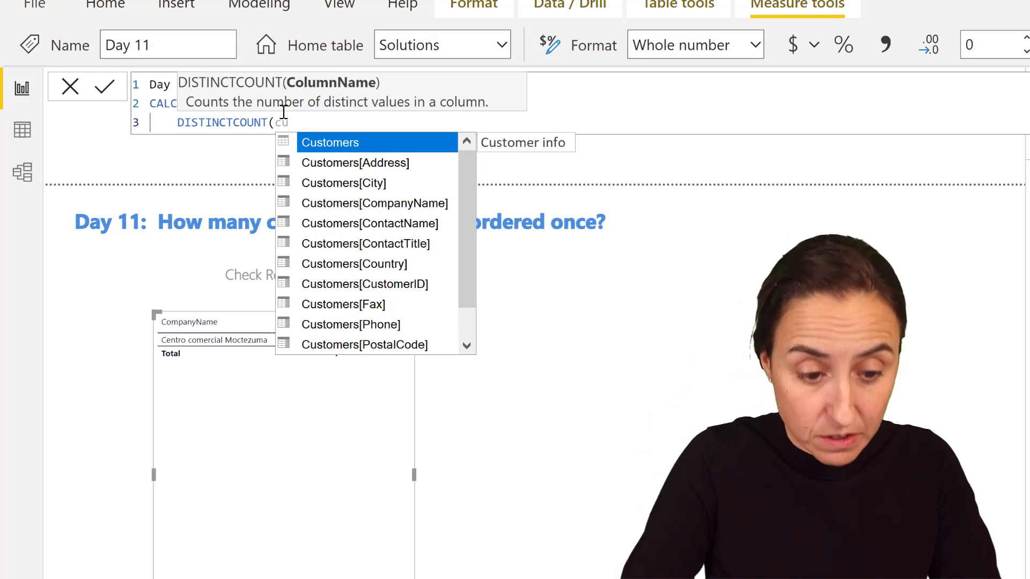
{"action": "key", "text": "Down"}
{"action": "key", "text": "Down"}
{"action": "key", "text": "Down"}
{"action": "key", "text": "Down"}
{"action": "key", "text": "Down"}
{"action": "key", "text": "Down"}
{"action": "key", "text": "Down"}
{"action": "key", "text": "Tab"}
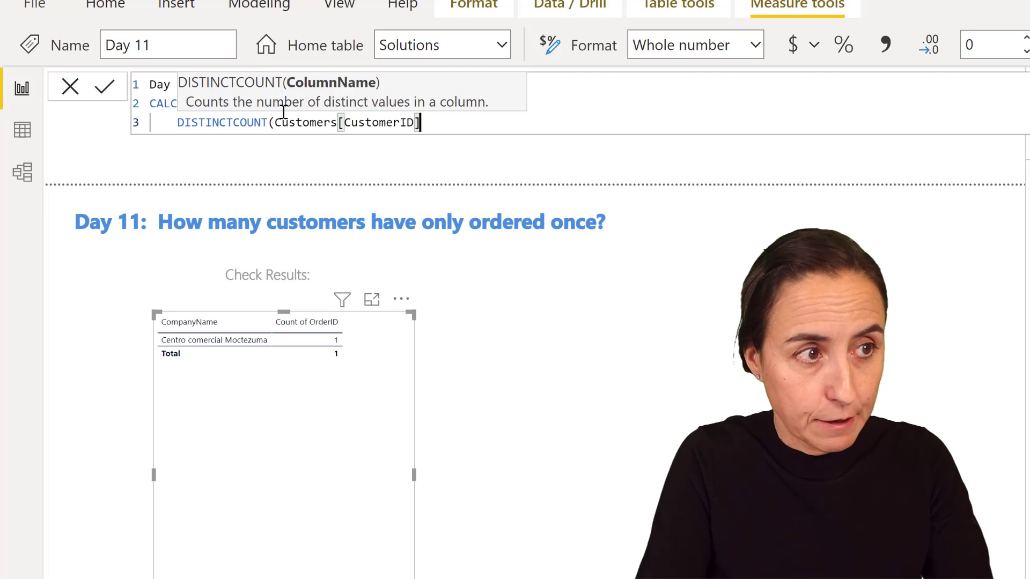
{"action": "key", "text": "Escape"}
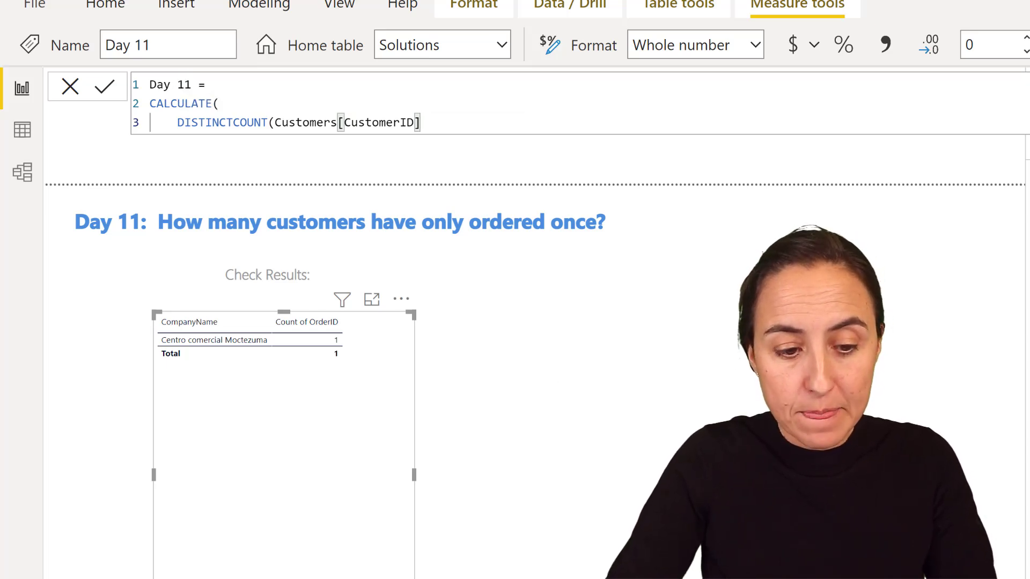
Step: Close DISTINCTCOUNT and add a comma and new line for CALCULATE's filter argument
{"action": "type", "text": ","}
{"action": "key", "text": "shift+Return"}
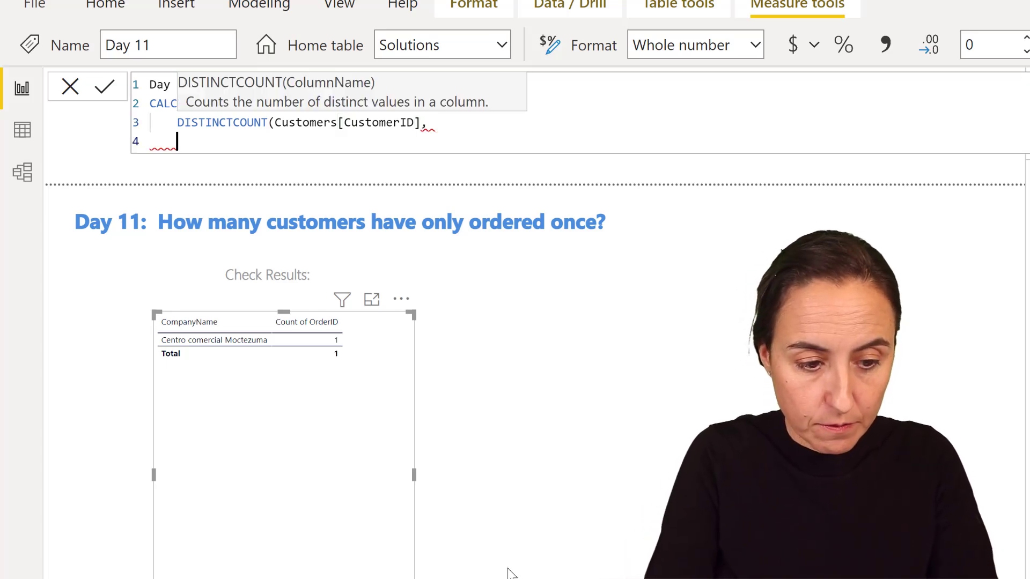
{"action": "key", "text": "BackSpace"}
{"action": "key", "text": "BackSpace"}
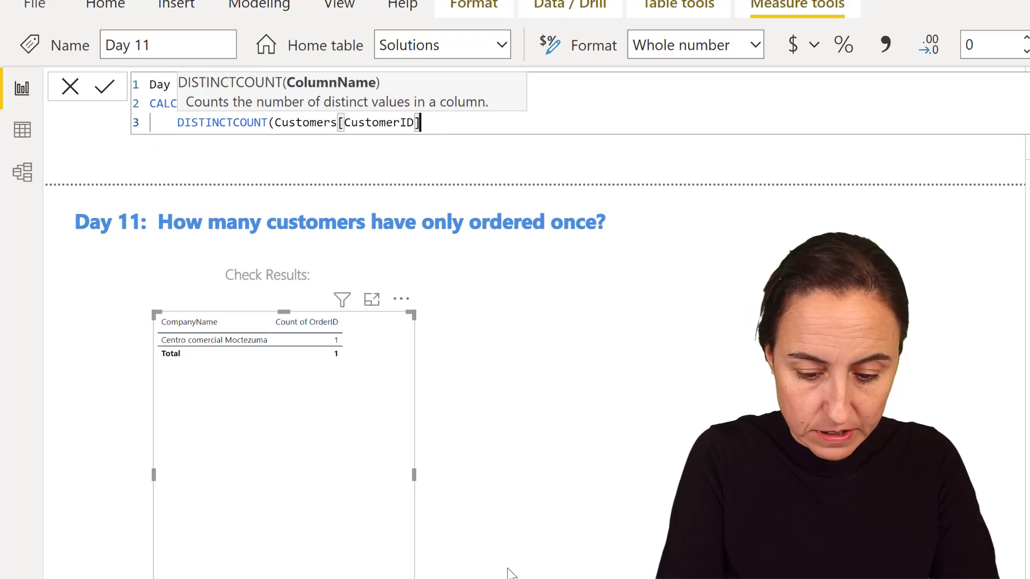
{"action": "type", "text": ")"}
{"action": "key", "text": "shift+Return"}
{"action": "key", "text": "BackSpace"}
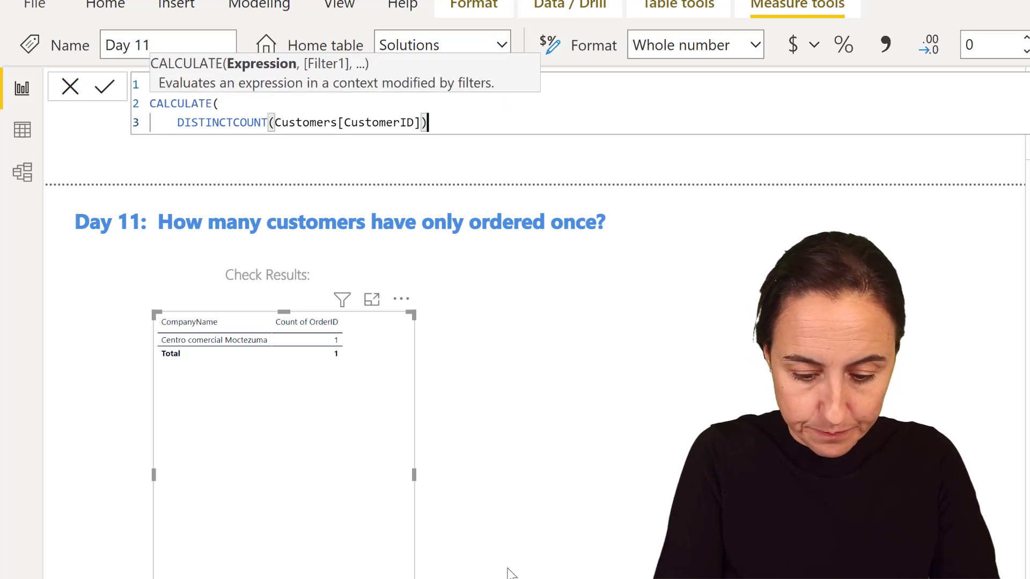
{"action": "type", "text": ","}
{"action": "key", "text": "shift+Return"}
Step: Finish with FILTER(Orders, DISTINCTCOUNT(Orders[OrderID])=1), commit the measure, and paste a copy of the table
{"action": "type", "text": "FILTER("}
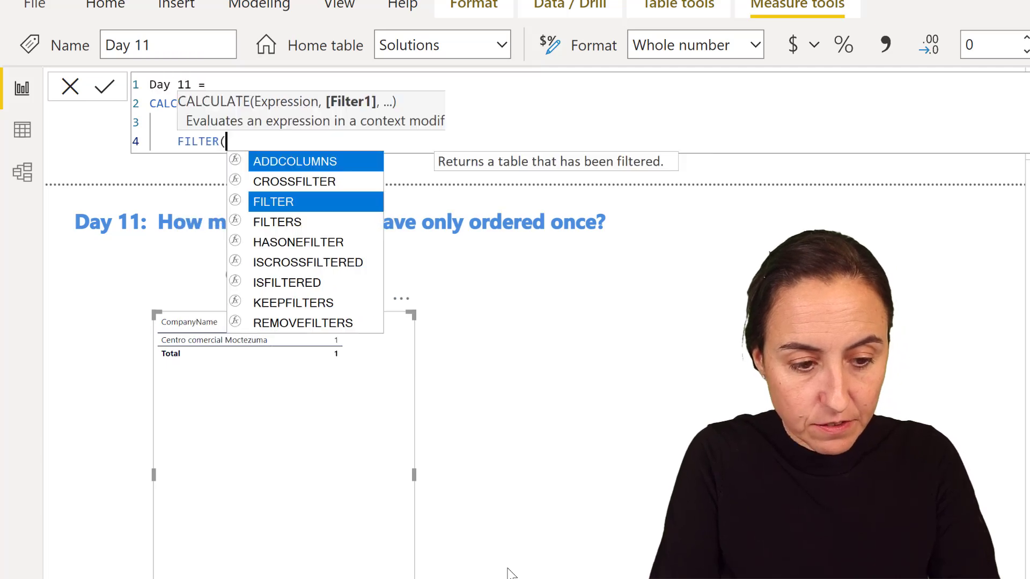
{"action": "type", "text": "o"}
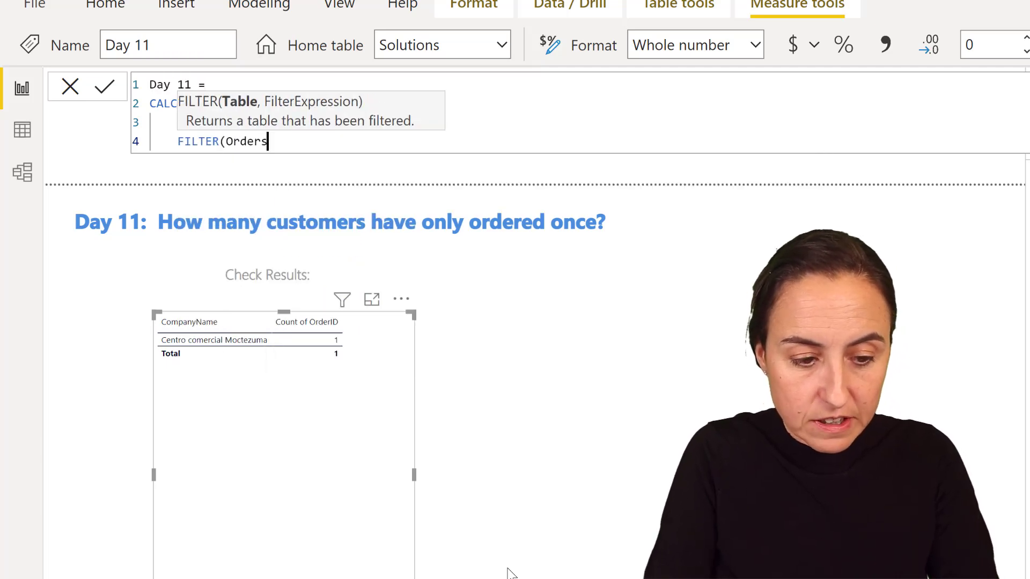
{"action": "type", "text": ","}
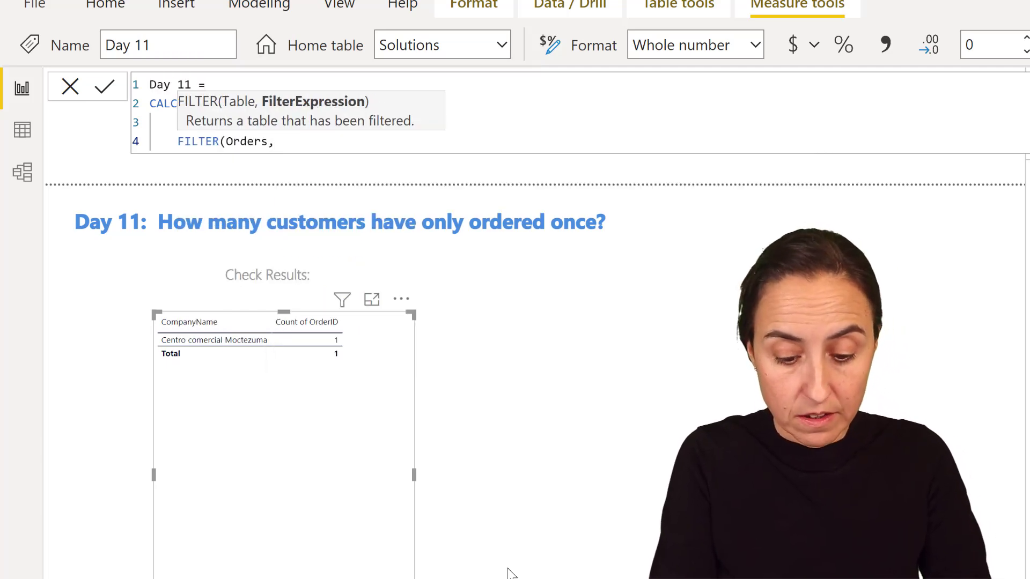
{"action": "type", "text": " dis"}
{"action": "key", "text": "Down"}
{"action": "key", "text": "Down"}
{"action": "key", "text": "Tab"}
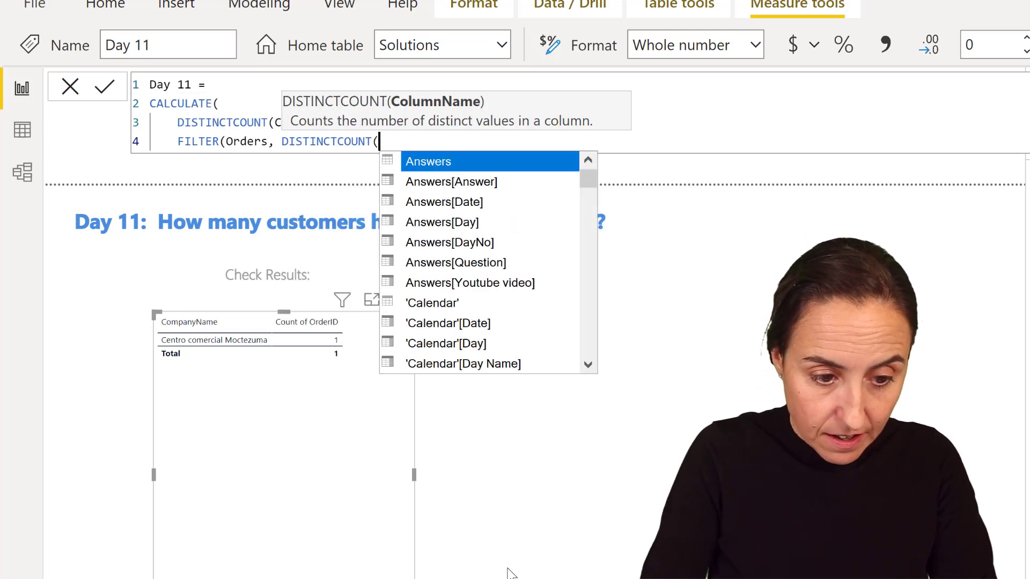
{"action": "type", "text": "order"}
{"action": "key", "text": "Down"}
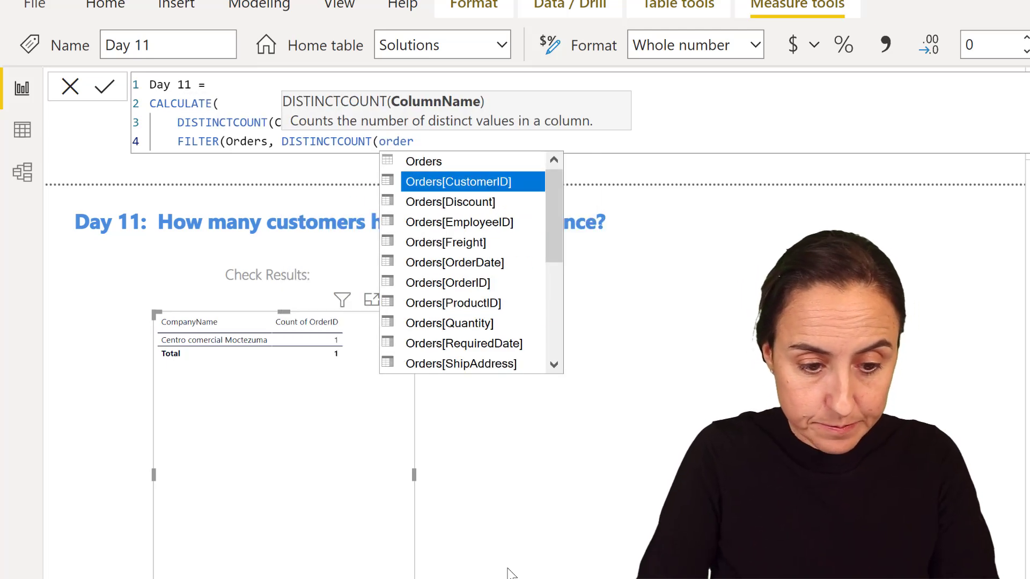
{"action": "key", "text": "Down"}
{"action": "key", "text": "Down"}
{"action": "key", "text": "Down"}
{"action": "key", "text": "Down"}
{"action": "key", "text": "Down"}
{"action": "key", "text": "Tab"}
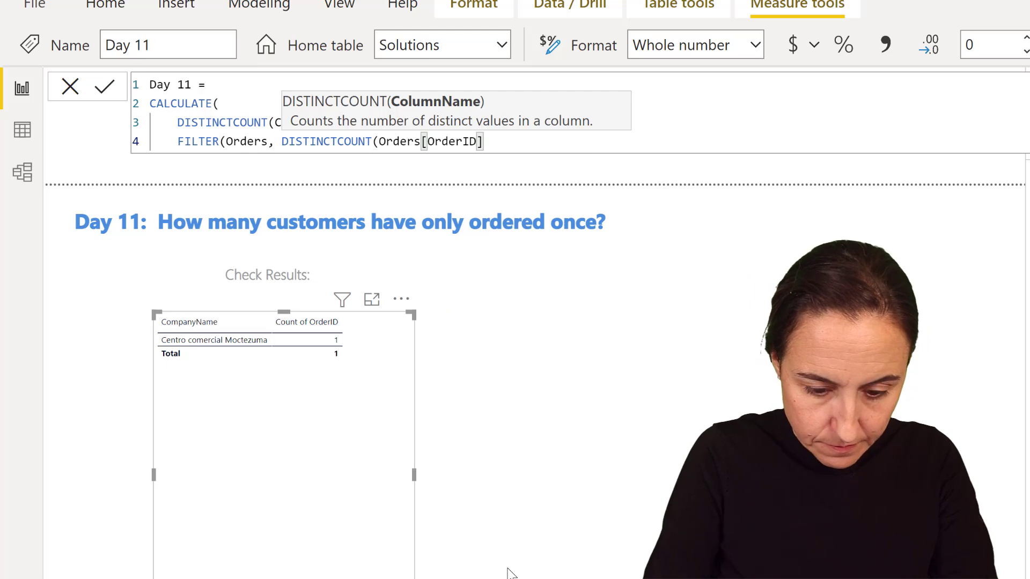
{"action": "type", "text": ")="}
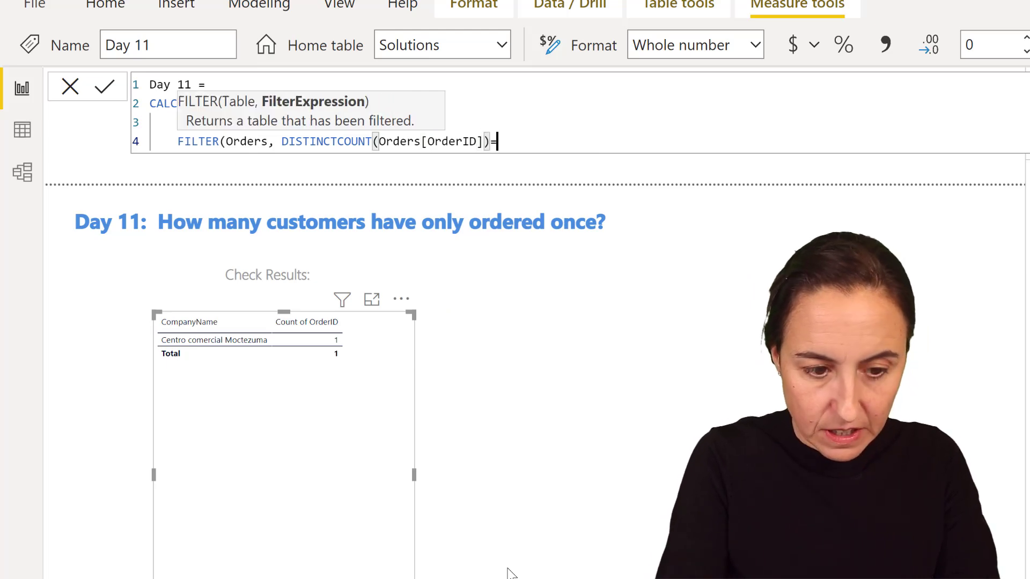
{"action": "type", "text": "1)"}
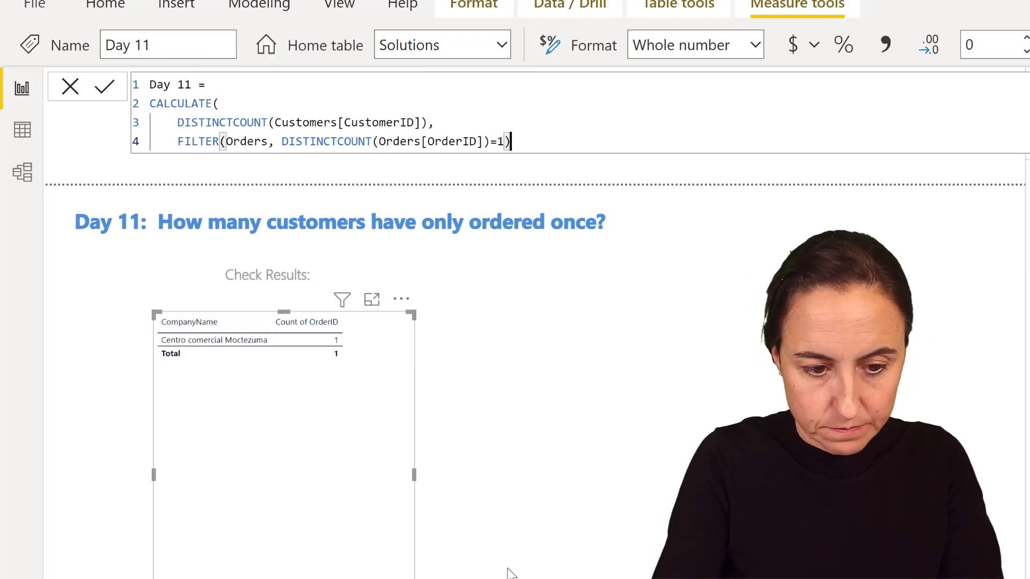
{"action": "type", "text": ")"}
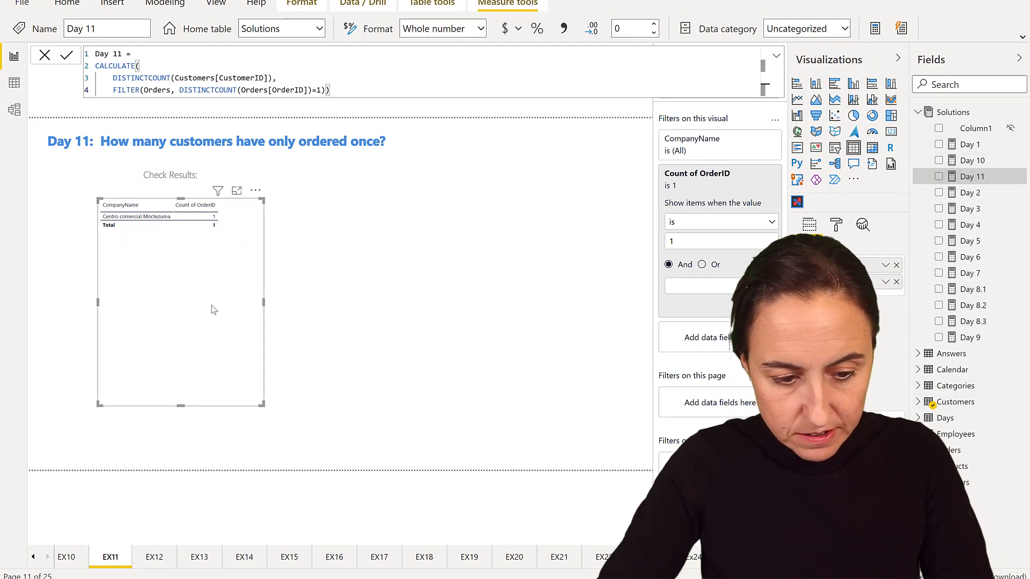
{"action": "left_click", "coordinate": [352, 291]}
{"action": "key", "text": "ctrl+v"}
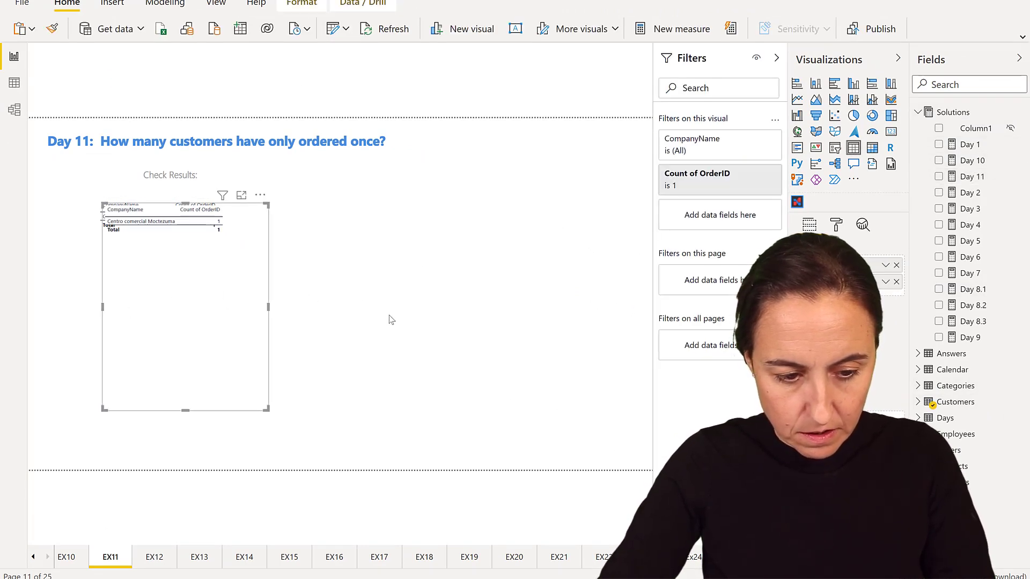
Step: Reset the copied table's count filter to All, add a Day 11 column, reposition it, and drop Day 11 onto blank canvas
{"action": "left_click", "coordinate": [751, 177]}
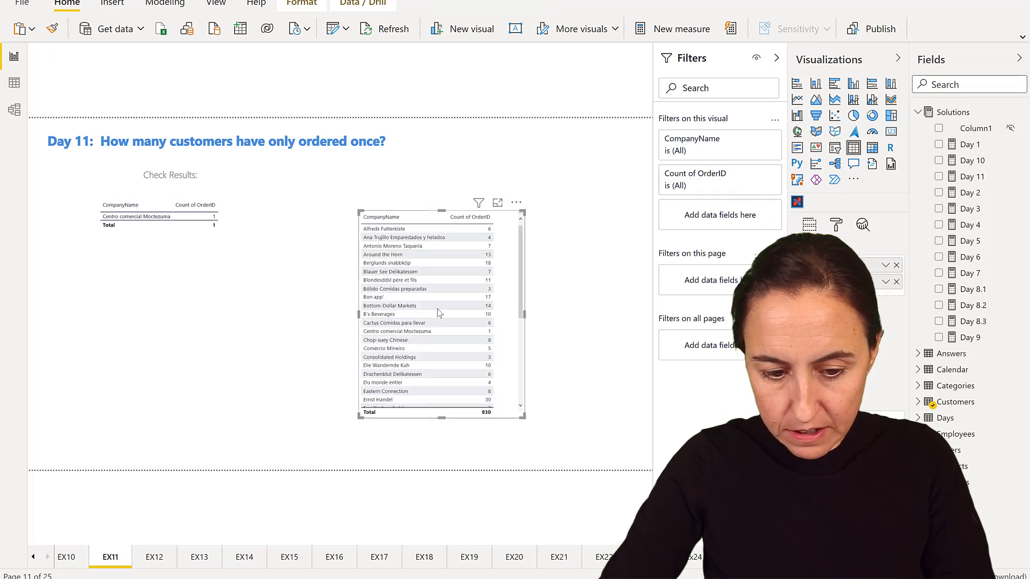
{"action": "left_click_drag", "start_coordinate": [522, 417], "coordinate": [578, 421]}
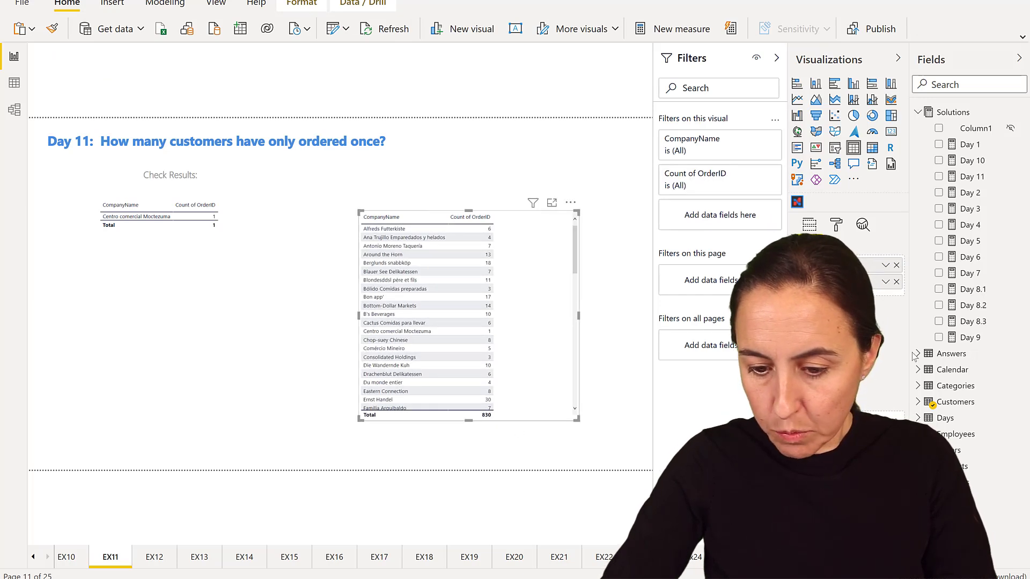
{"action": "left_click_drag", "start_coordinate": [971, 177], "coordinate": [538, 307]}
{"action": "scroll", "coordinate": [536, 310], "scroll_direction": "down", "scroll_amount": 4}
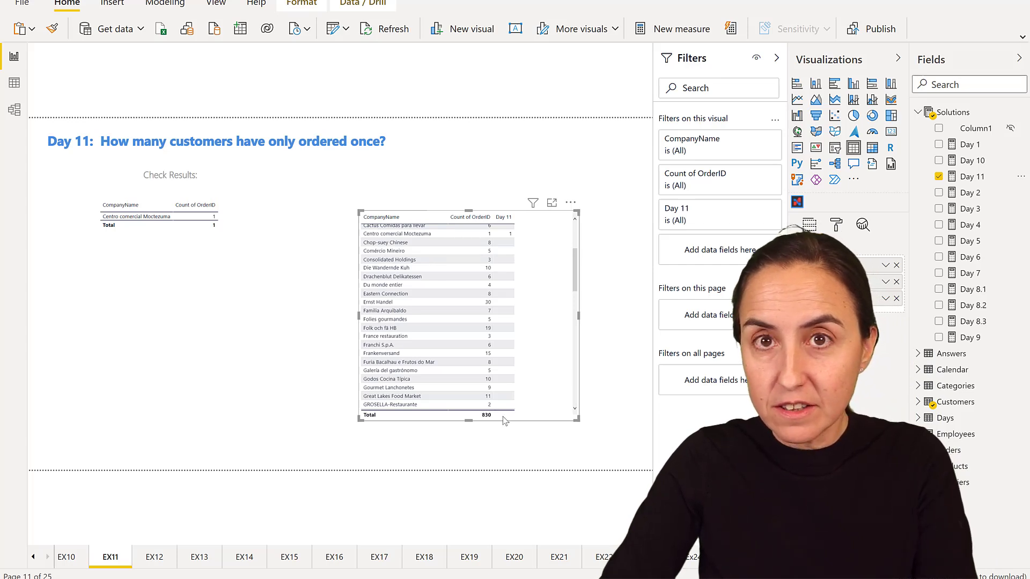
{"action": "left_click_drag", "start_coordinate": [573, 405], "coordinate": [479, 430]}
{"action": "left_click_drag", "start_coordinate": [971, 177], "coordinate": [585, 226]}
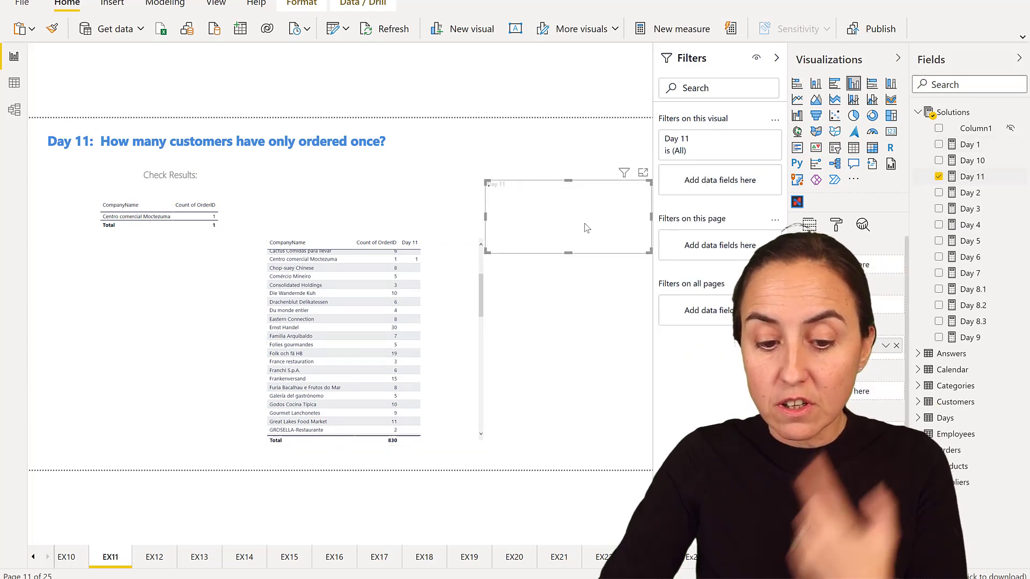
Step: Convert the new Day 11 visual to a card showing (Blank), then select the Day 11 measure
{"action": "left_click", "coordinate": [891, 132]}
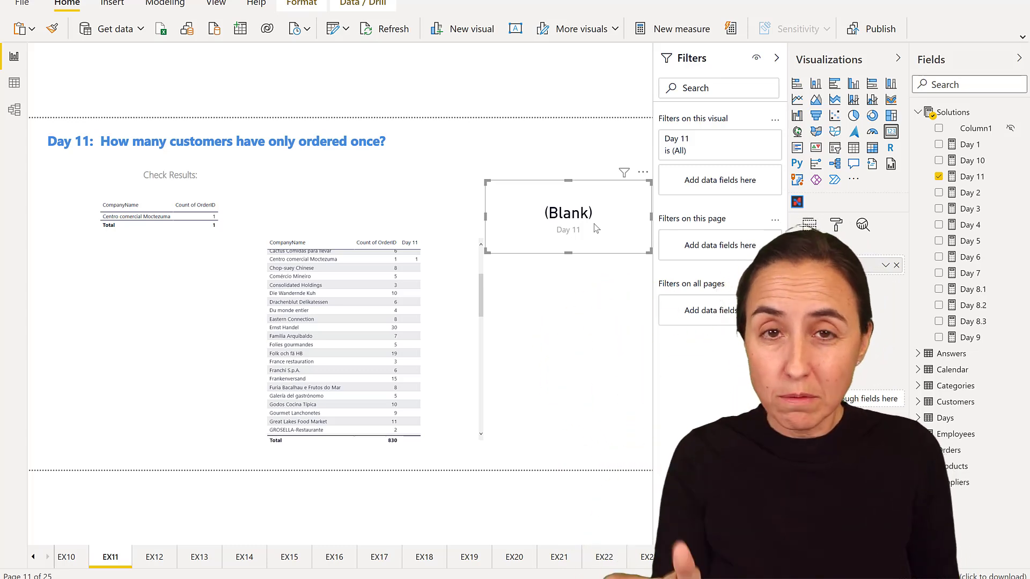
{"action": "left_click", "coordinate": [979, 177]}
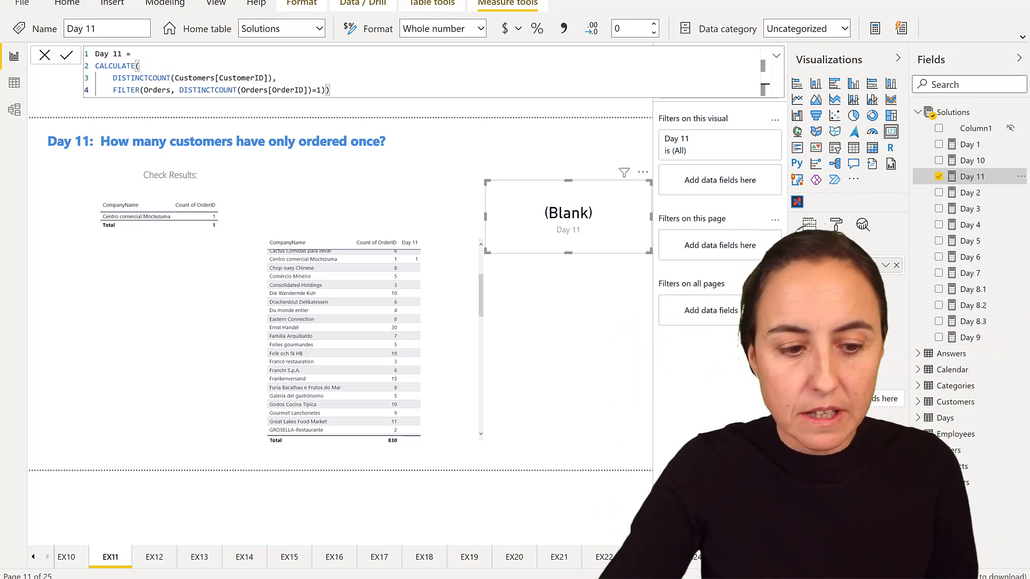
Step: Switch to Data view and start a new calculated table
{"action": "left_click", "coordinate": [15, 83]}
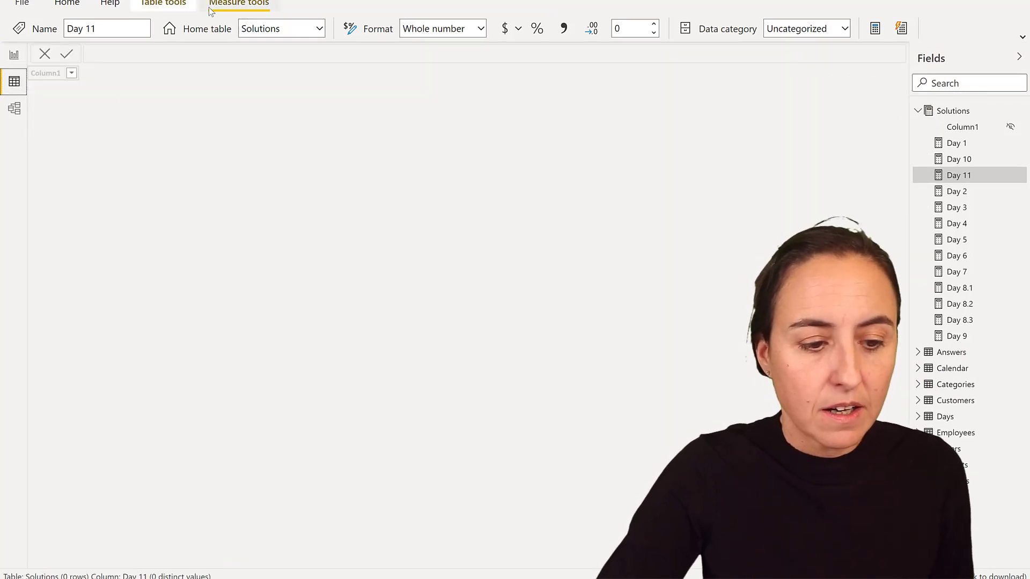
{"action": "left_click", "coordinate": [163, 5]}
{"action": "left_click", "coordinate": [731, 32]}
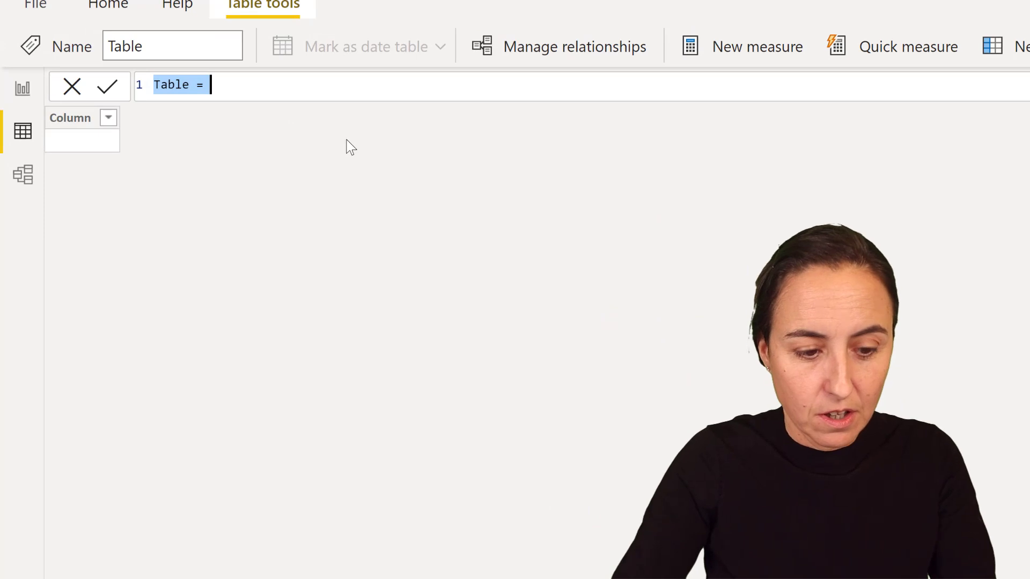
Step: Begin the table formula with SUMMARIZE(Orders, Orders[CustomerID] on a new line
{"action": "key", "text": "End"}
{"action": "key", "text": "shift+Return"}
{"action": "type", "text": "s"}
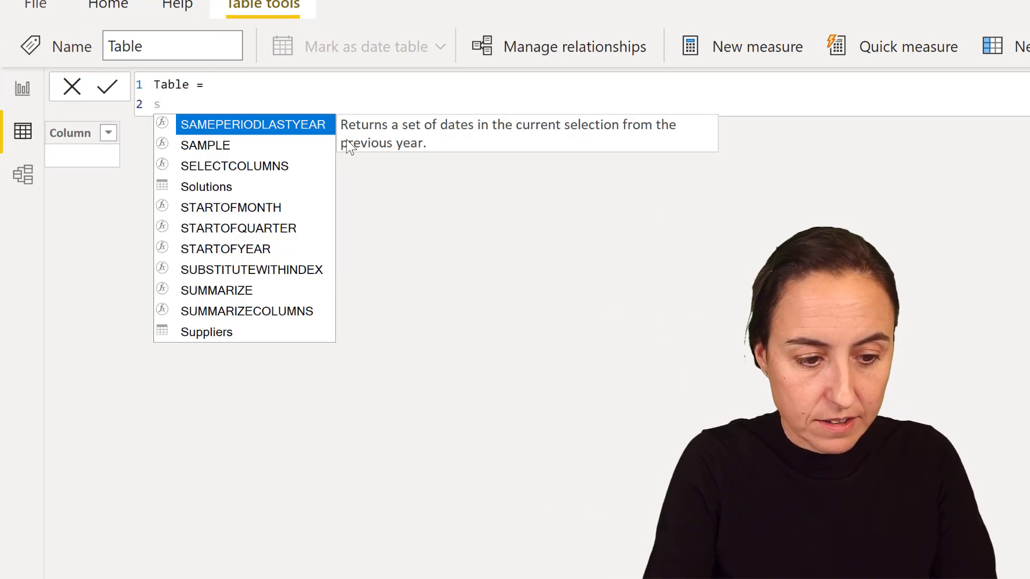
{"action": "type", "text": "um"}
{"action": "key", "text": "Tab"}
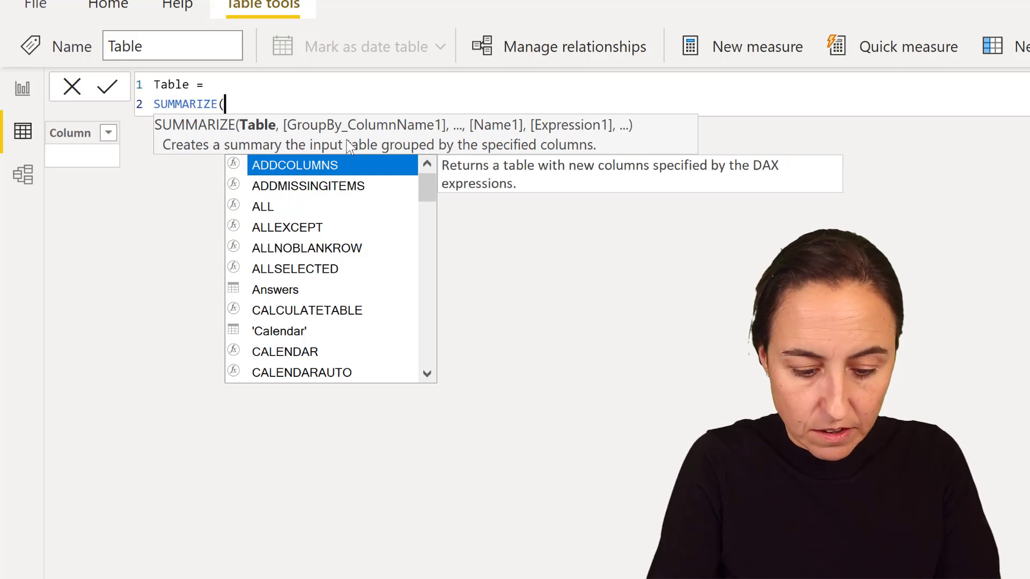
{"action": "type", "text": "or"}
{"action": "key", "text": "Tab"}
{"action": "type", "text": ", or"}
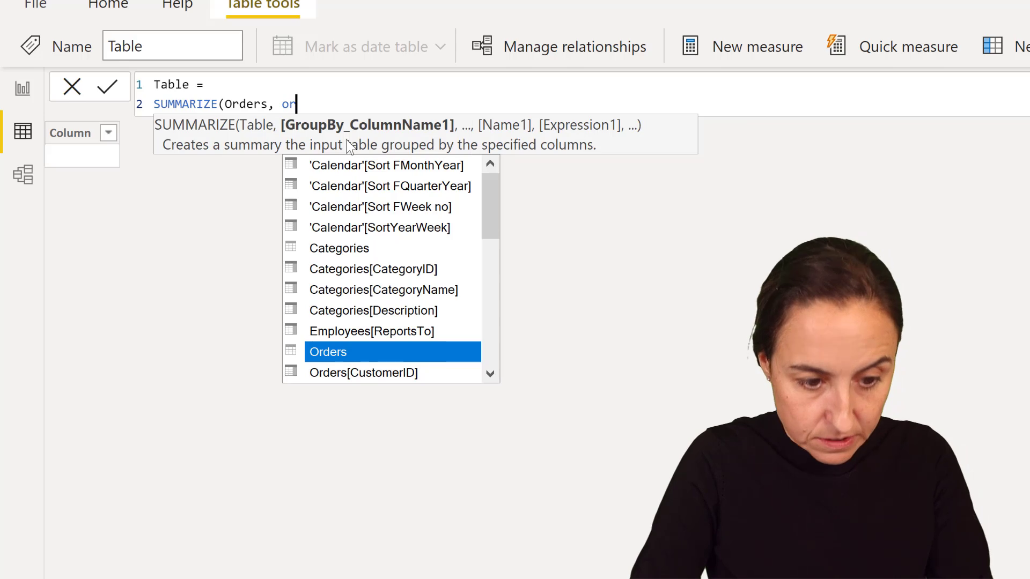
{"action": "key", "text": "Up"}
{"action": "key", "text": "Down"}
{"action": "key", "text": "Down"}
{"action": "key", "text": "Down"}
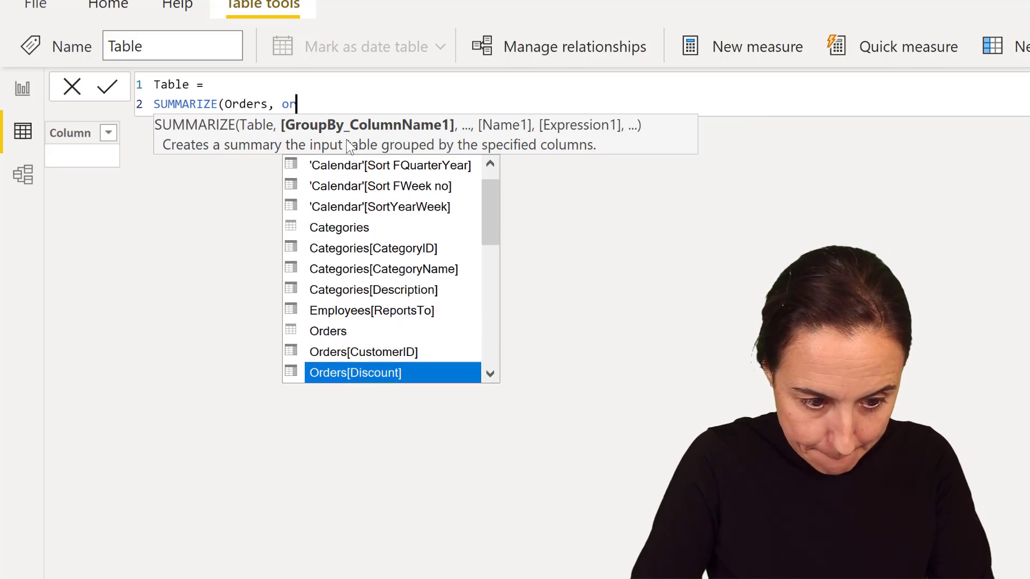
{"action": "key", "text": "Up"}
{"action": "key", "text": "Tab"}
Step: Add the "count" column as DISTINCTCOUNT(Orders[OrderID]), commit the table, and select the SUMMARIZE expression
{"action": "type", "text": ", "}
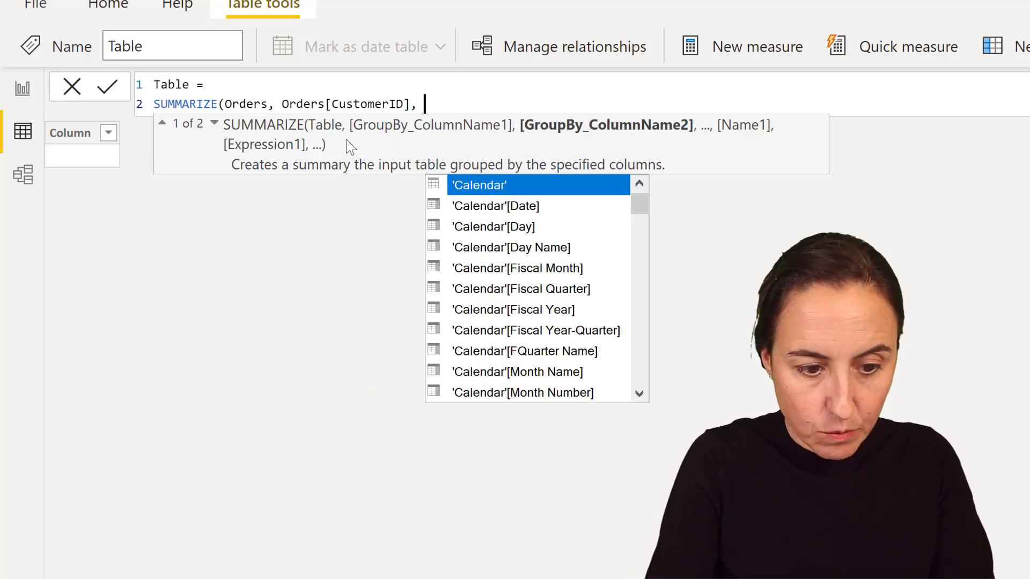
{"action": "type", "text": "\"count"}
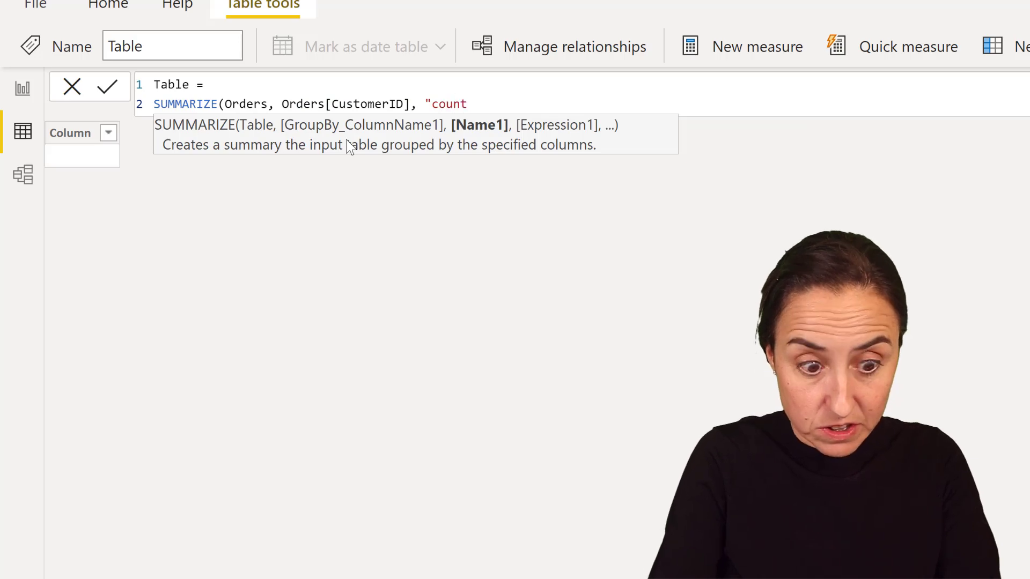
{"action": "type", "text": "\", fi"}
{"action": "key", "text": "BackSpace"}
{"action": "key", "text": "BackSpace"}
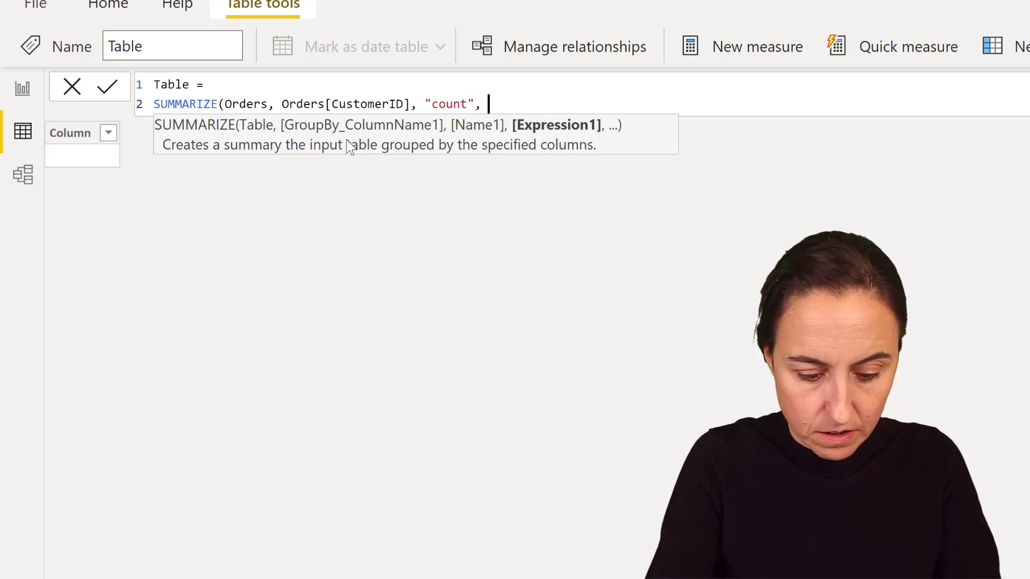
{"action": "type", "text": "dis"}
{"action": "key", "text": "Down"}
{"action": "key", "text": "Down"}
{"action": "key", "text": "Tab"}
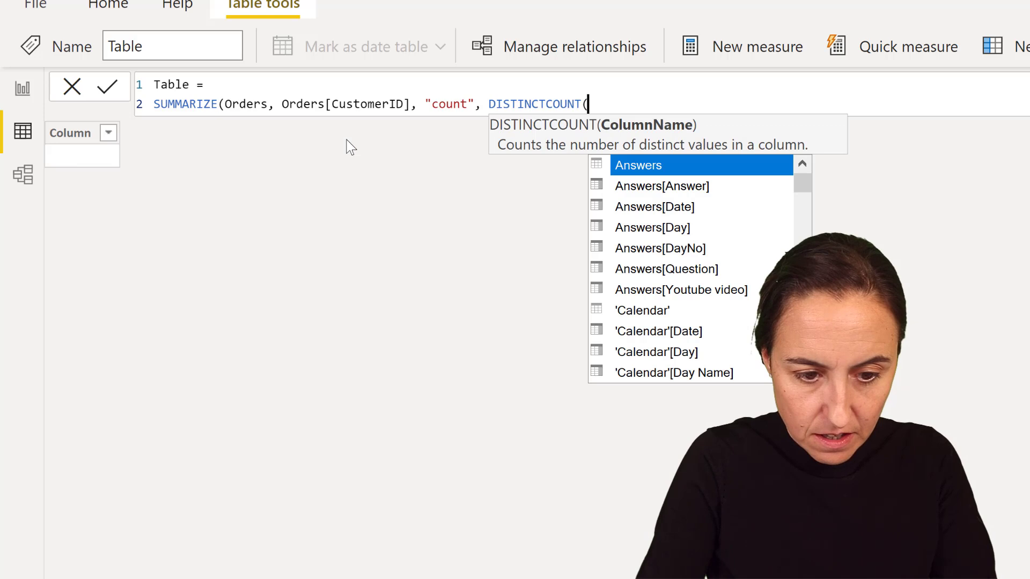
{"action": "type", "text": "orde"}
{"action": "key", "text": "Down"}
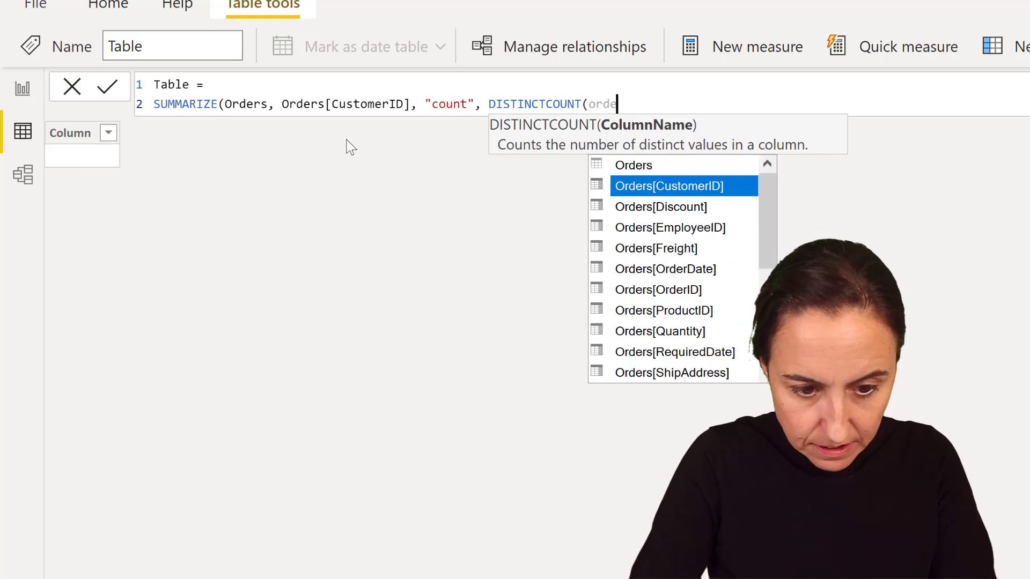
{"action": "key", "text": "Down"}
{"action": "key", "text": "Down"}
{"action": "key", "text": "Down"}
{"action": "key", "text": "Down"}
{"action": "key", "text": "Down"}
{"action": "key", "text": "Tab"}
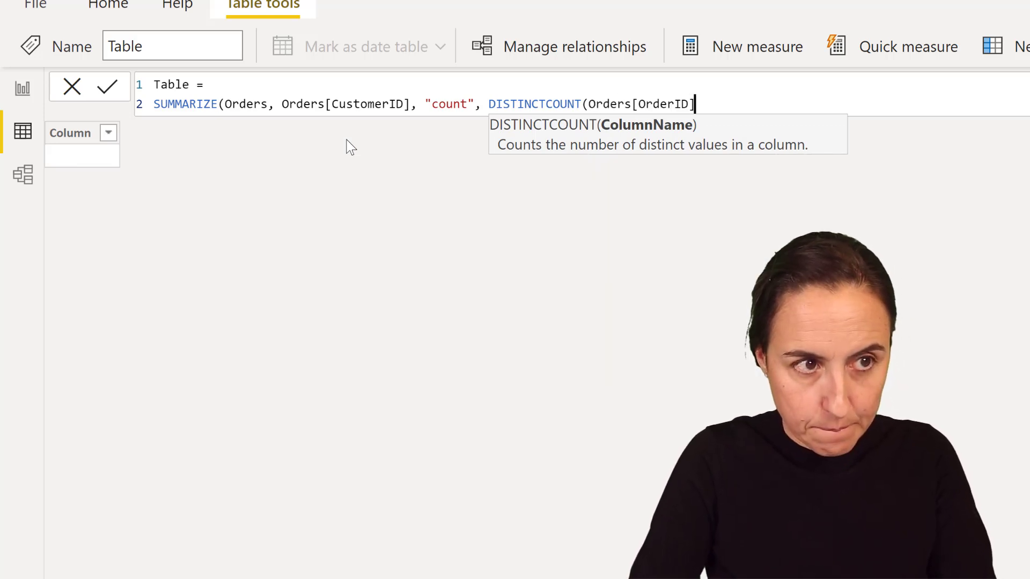
{"action": "type", "text": "))"}
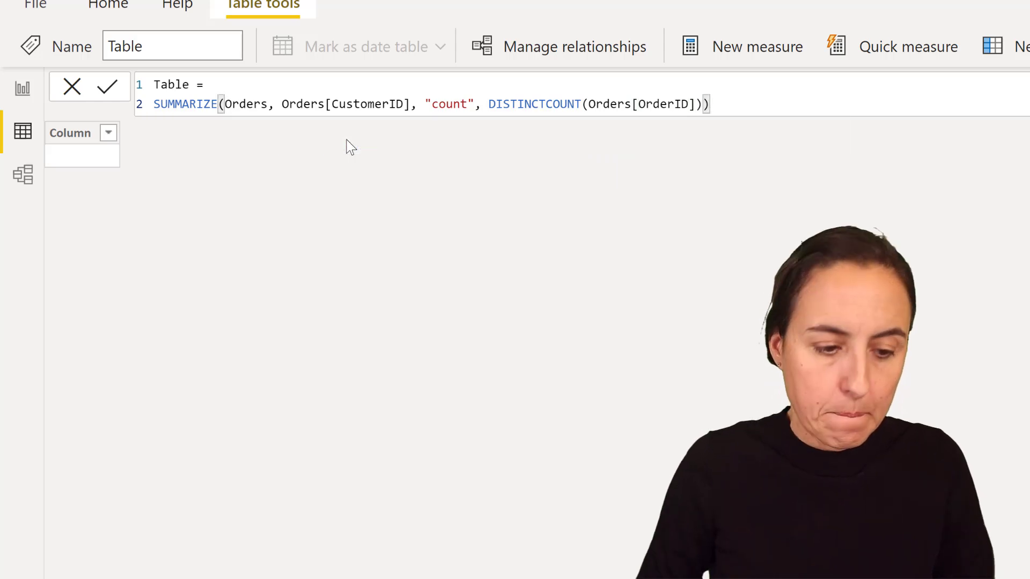
{"action": "key", "text": "Return"}
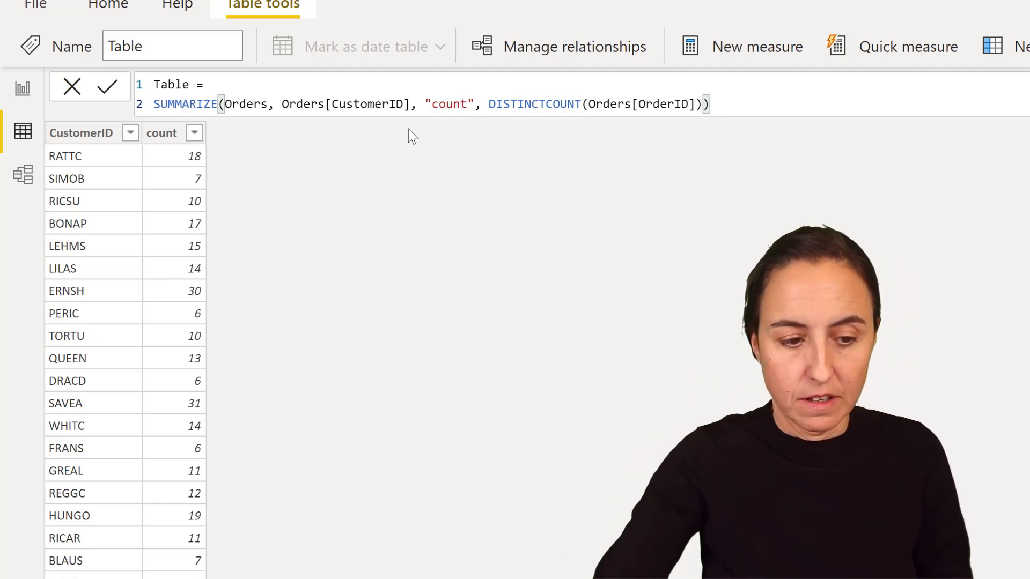
{"action": "left_click_drag", "start_coordinate": [708, 106], "coordinate": [153, 110]}
{"action": "key", "text": "ctrl+c"}
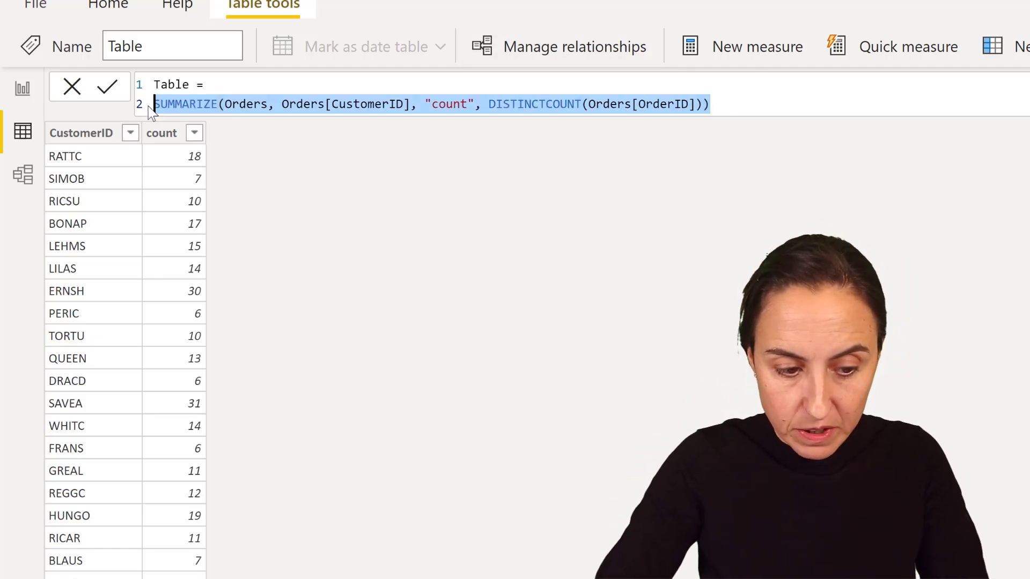
Step: Back in Report view, open the Day 11 measure and clear its old body
{"action": "left_click", "coordinate": [24, 102]}
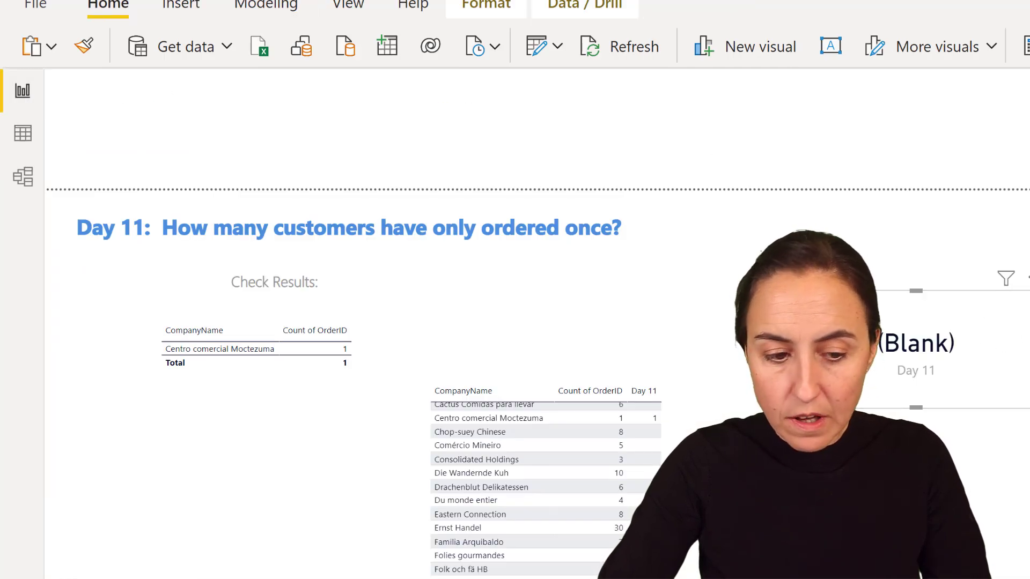
{"action": "left_click", "coordinate": [992, 249]}
{"action": "left_click_drag", "start_coordinate": [559, 153], "coordinate": [153, 115]}
{"action": "key", "text": "BackSpace"}
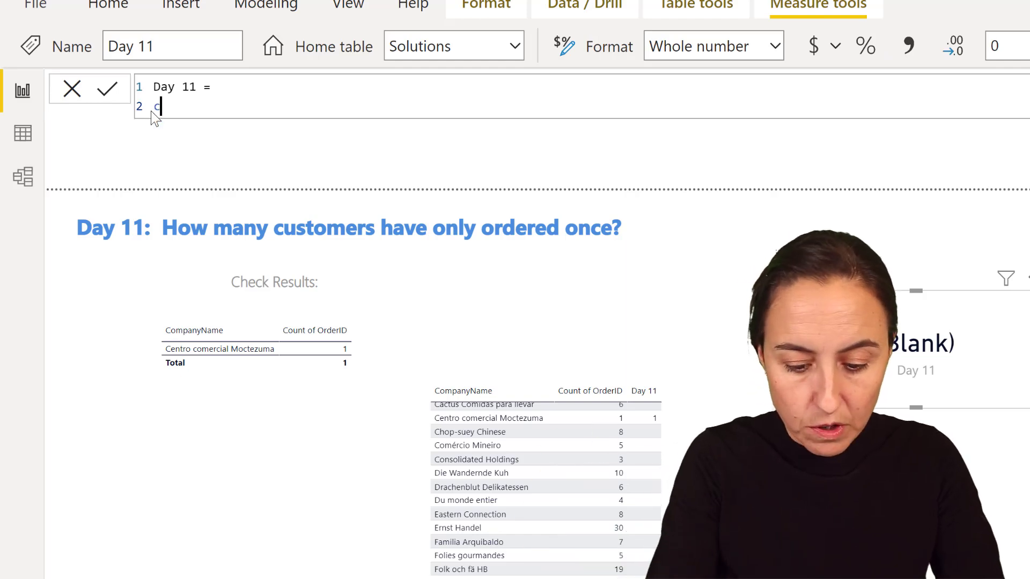
Step: Start the body as COUNTROWS(FILTER( with the copied SUMMARIZE expression pasted inside
{"action": "type", "text": "coun"}
{"action": "key", "text": "Down"}
{"action": "key", "text": "Down"}
{"action": "key", "text": "Down"}
{"action": "key", "text": "Down"}
{"action": "key", "text": "Tab"}
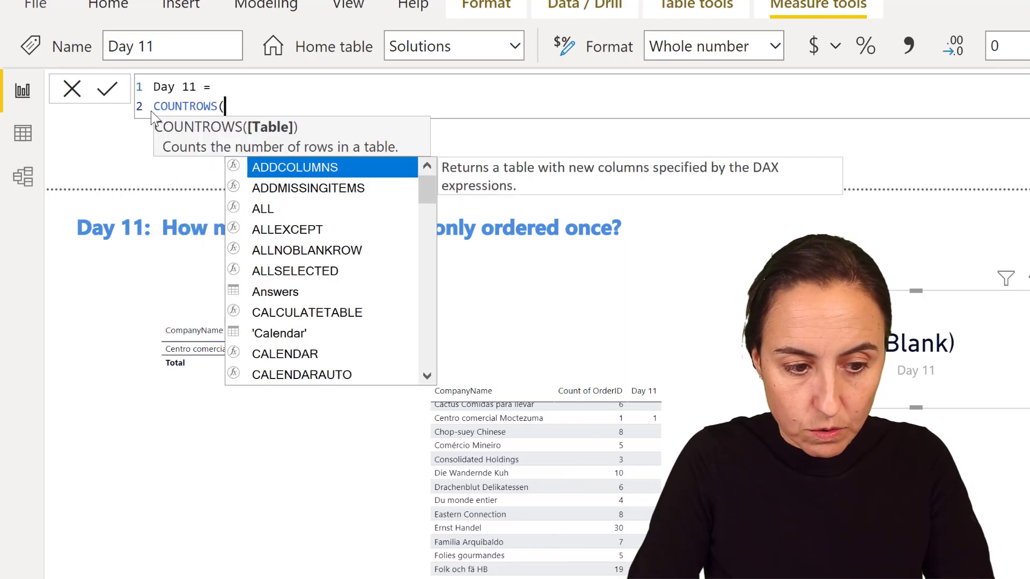
{"action": "key", "text": "shift+Return"}
{"action": "type", "text": "fil"}
{"action": "key", "text": "Tab"}
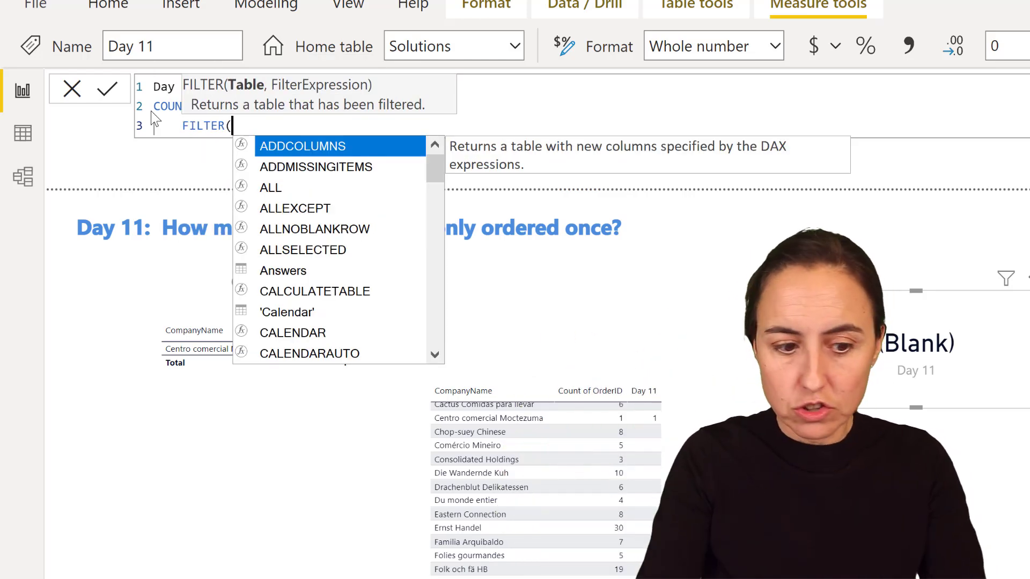
{"action": "key", "text": "Tab"}
{"action": "key", "text": "BackSpace"}
{"action": "key", "text": "BackSpace"}
{"action": "key", "text": "BackSpace"}
{"action": "key", "text": "BackSpace"}
{"action": "key", "text": "BackSpace"}
{"action": "key", "text": "BackSpace"}
{"action": "key", "text": "BackSpace"}
{"action": "key", "text": "BackSpace"}
{"action": "key", "text": "BackSpace"}
{"action": "key", "text": "BackSpace"}
{"action": "key", "text": "BackSpace"}
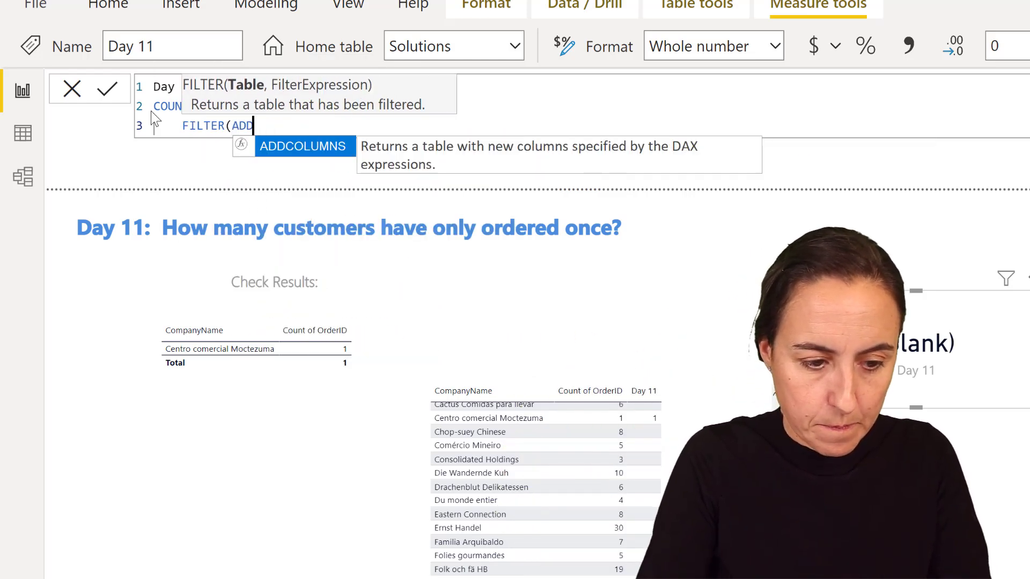
{"action": "key", "text": "shift+Return"}
{"action": "key", "text": "ctrl+v"}
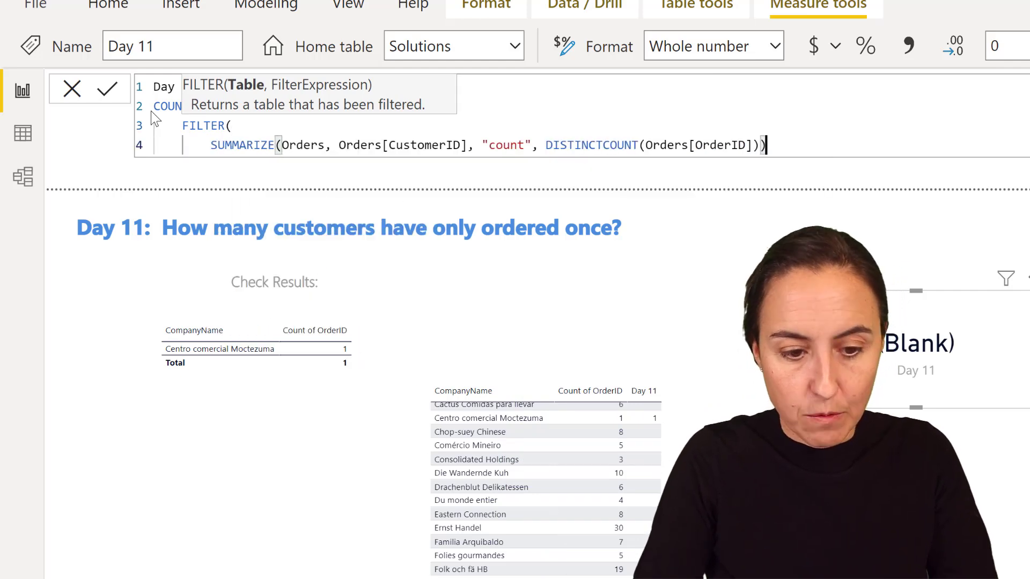
Step: Add the condition [count]=1, close the parentheses, and commit so the card shows 1
{"action": "type", "text": ","}
{"action": "key", "text": "shift+Return"}
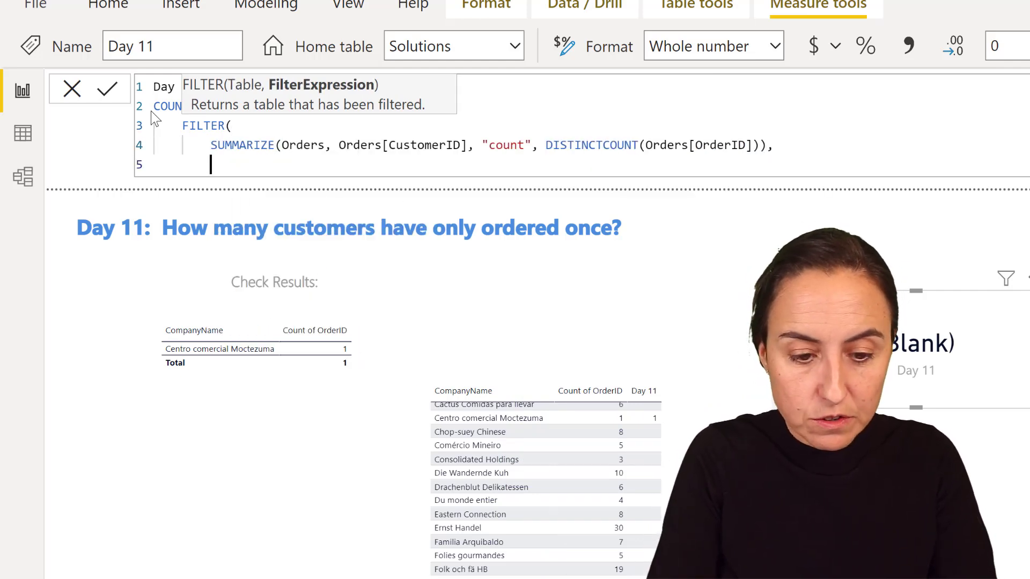
{"action": "type", "text": "CO"}
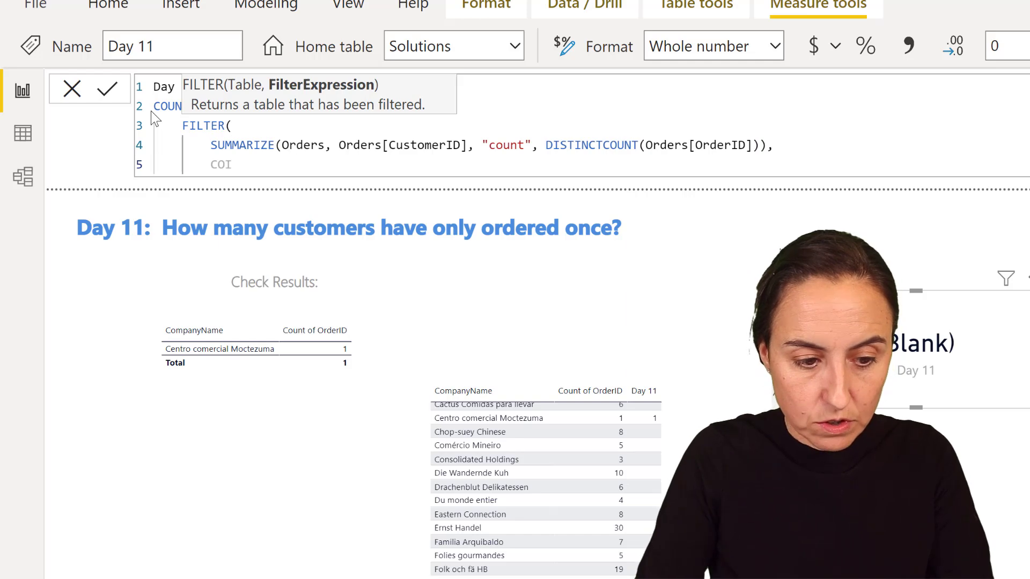
{"action": "key", "text": "BackSpace"}
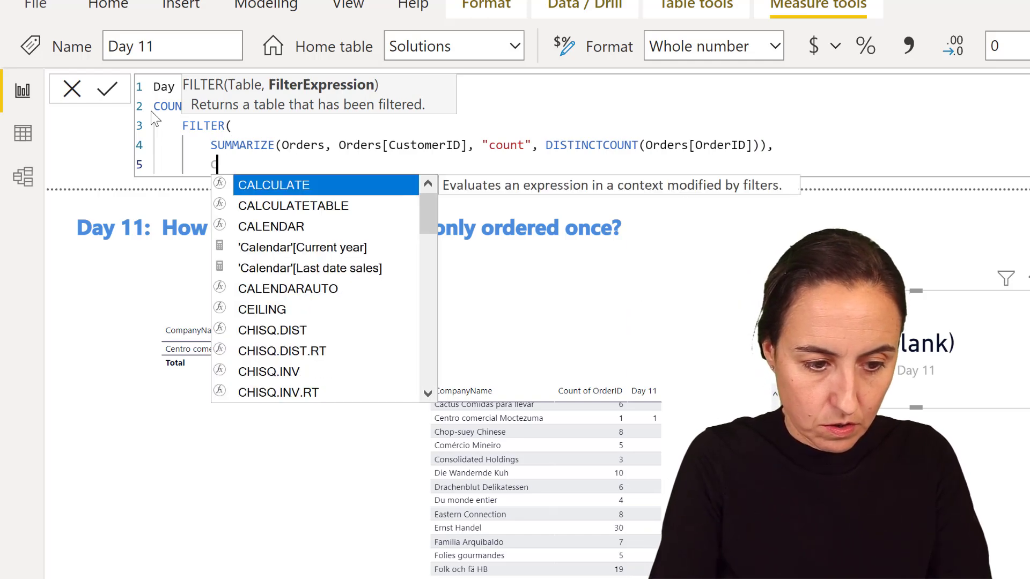
{"action": "type", "text": "OU"}
{"action": "key", "text": "Down"}
{"action": "key", "text": "Down"}
{"action": "key", "text": "Up"}
{"action": "key", "text": "Up"}
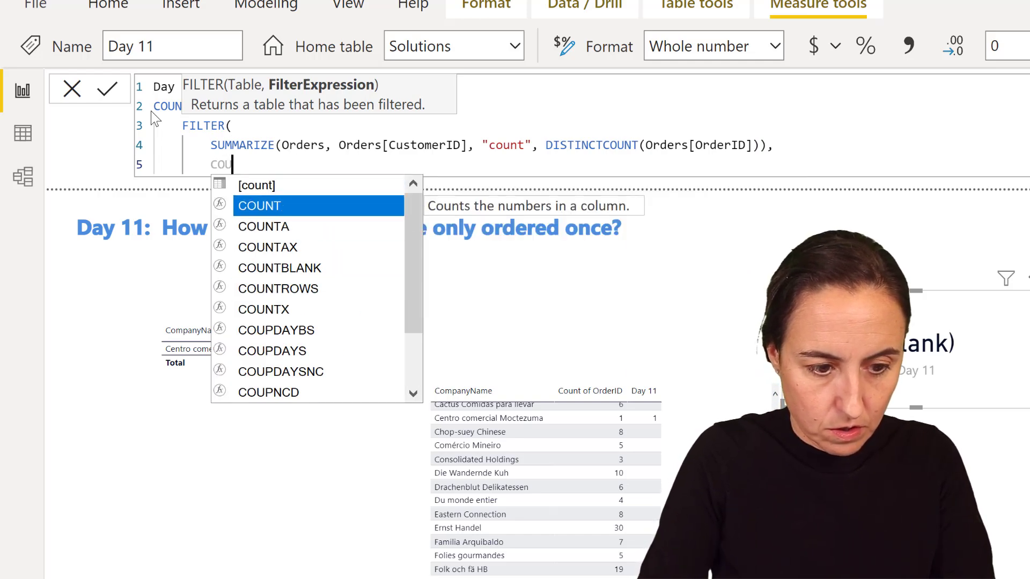
{"action": "key", "text": "Tab"}
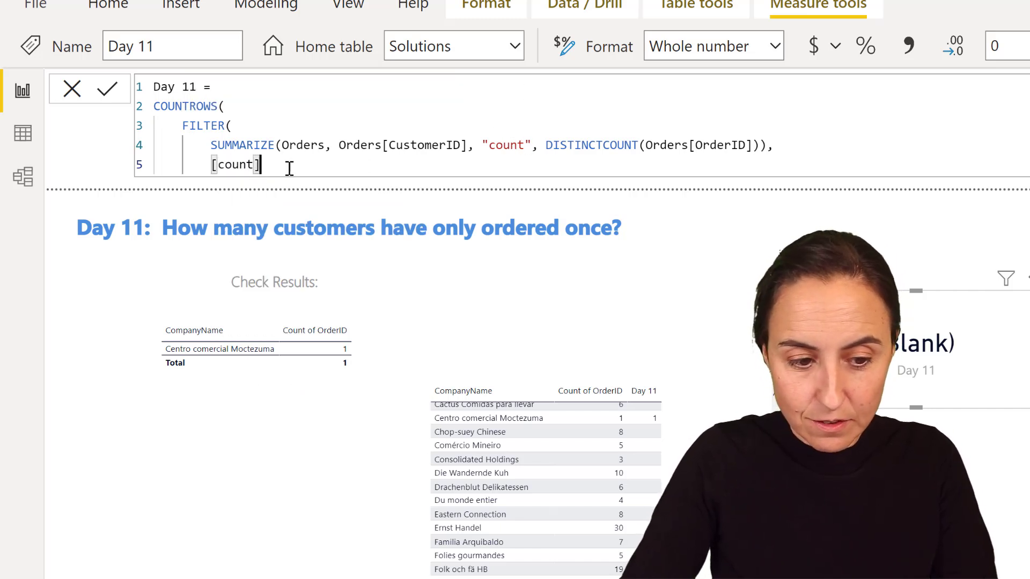
{"action": "type", "text": "=1"}
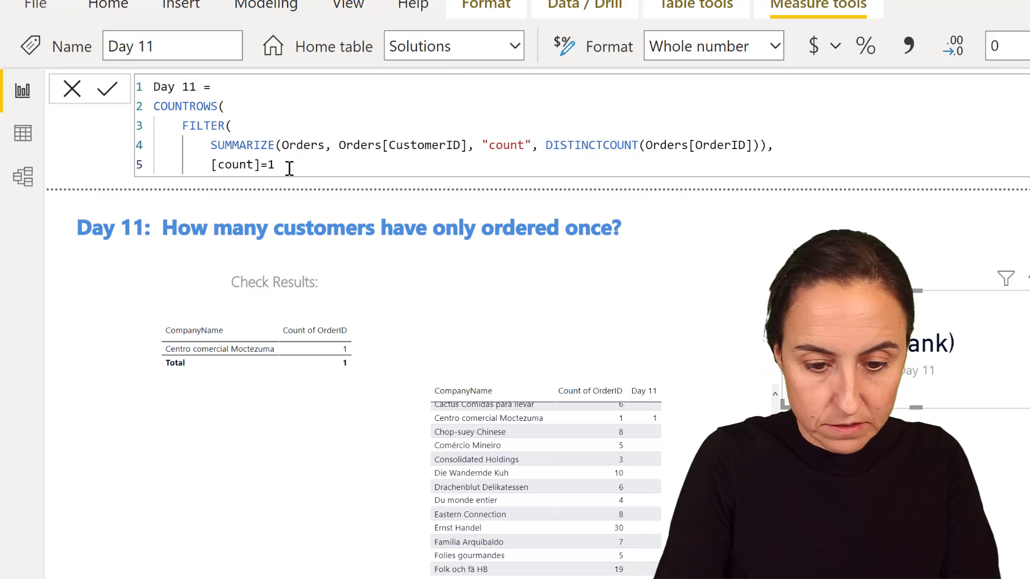
{"action": "type", "text": "))"}
{"action": "key", "text": "Return"}
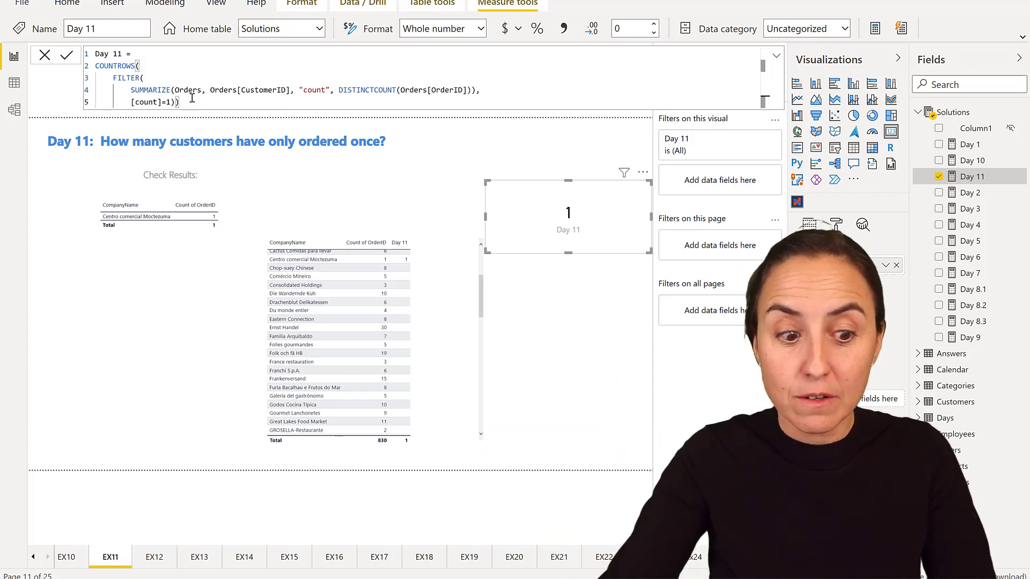
Step: Paste SUMX(Customers, IF(CALCULATE(DISTINCTCOUNT(Orders[OrderID]))=1,1,0)) as the body, drop the extra name line, and commit
{"action": "left_click_drag", "start_coordinate": [198, 106], "coordinate": [81, 72]}
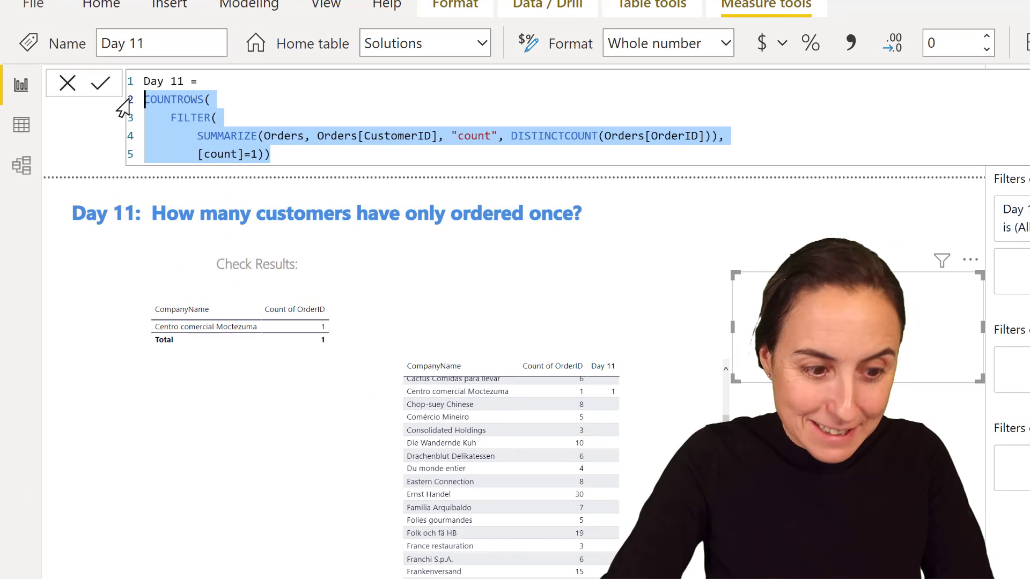
{"action": "type", "text": "11 one order = SUMX(Customers, IF(     CALCULATE(         DISTINCTCOUNT(Orders[OrderID]))=1,         1,0))"}
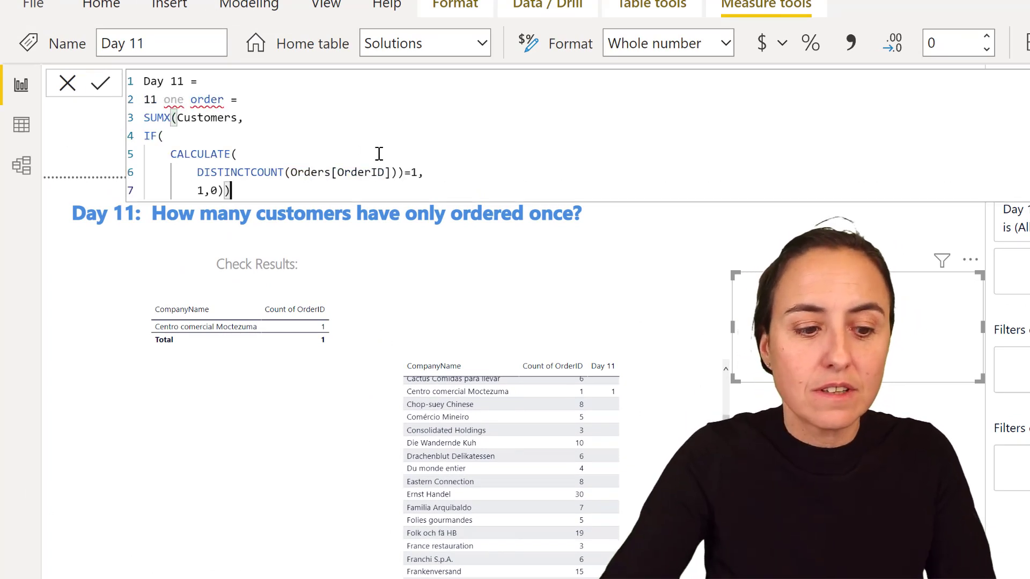
{"action": "left_click_drag", "start_coordinate": [254, 99], "coordinate": [77, 95]}
{"action": "key", "text": "BackSpace"}
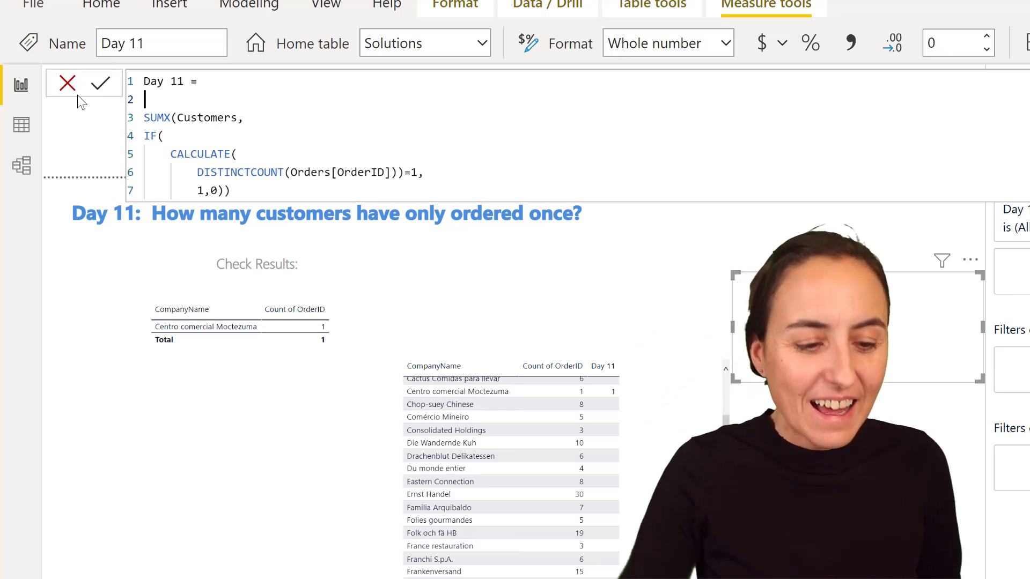
{"action": "left_click", "coordinate": [380, 197]}
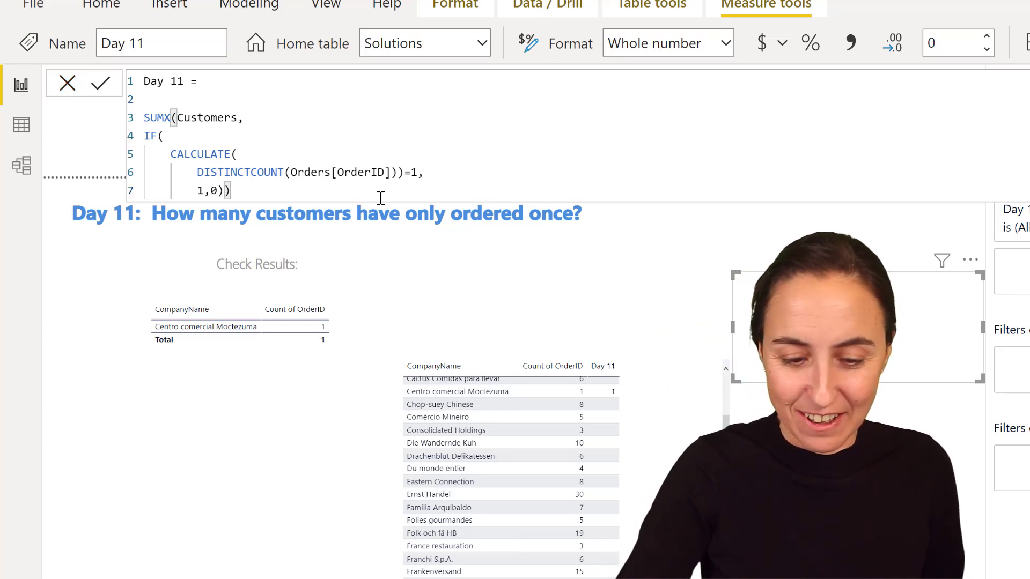
{"action": "key", "text": "Return"}
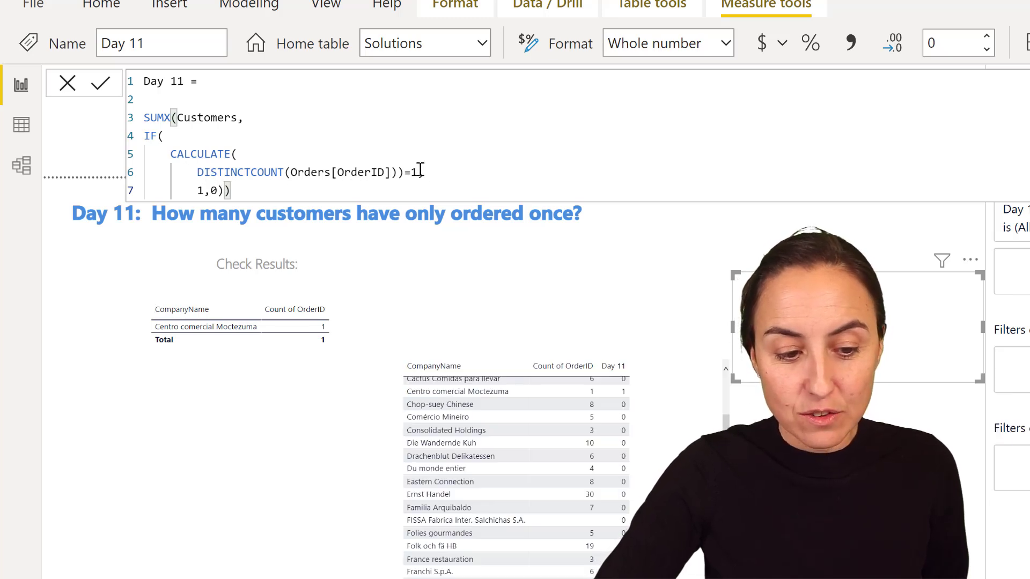
{"action": "type", "text": ","}
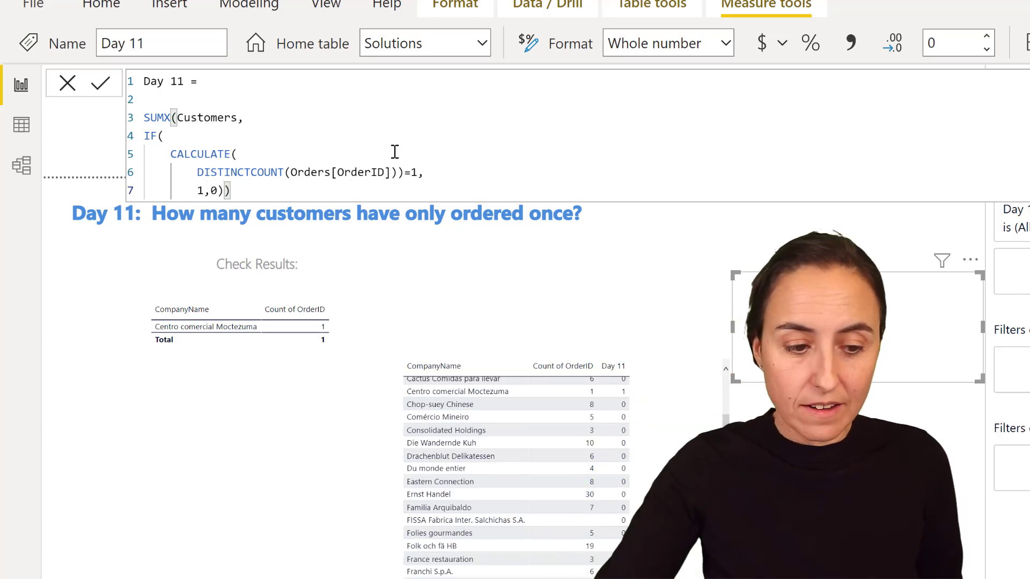